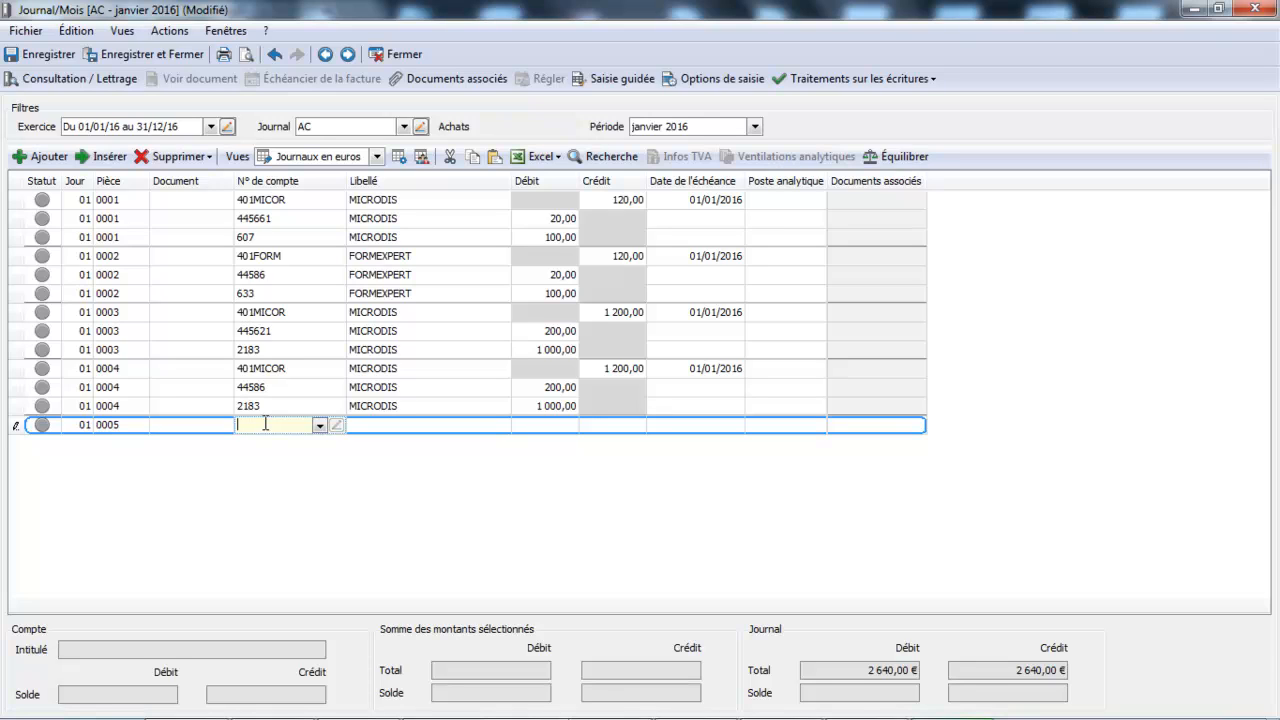
Create the supplier account 401LAN with the title MICROLAND ALLEMAGNE for the new line of entry 0005, and save it
type("4")
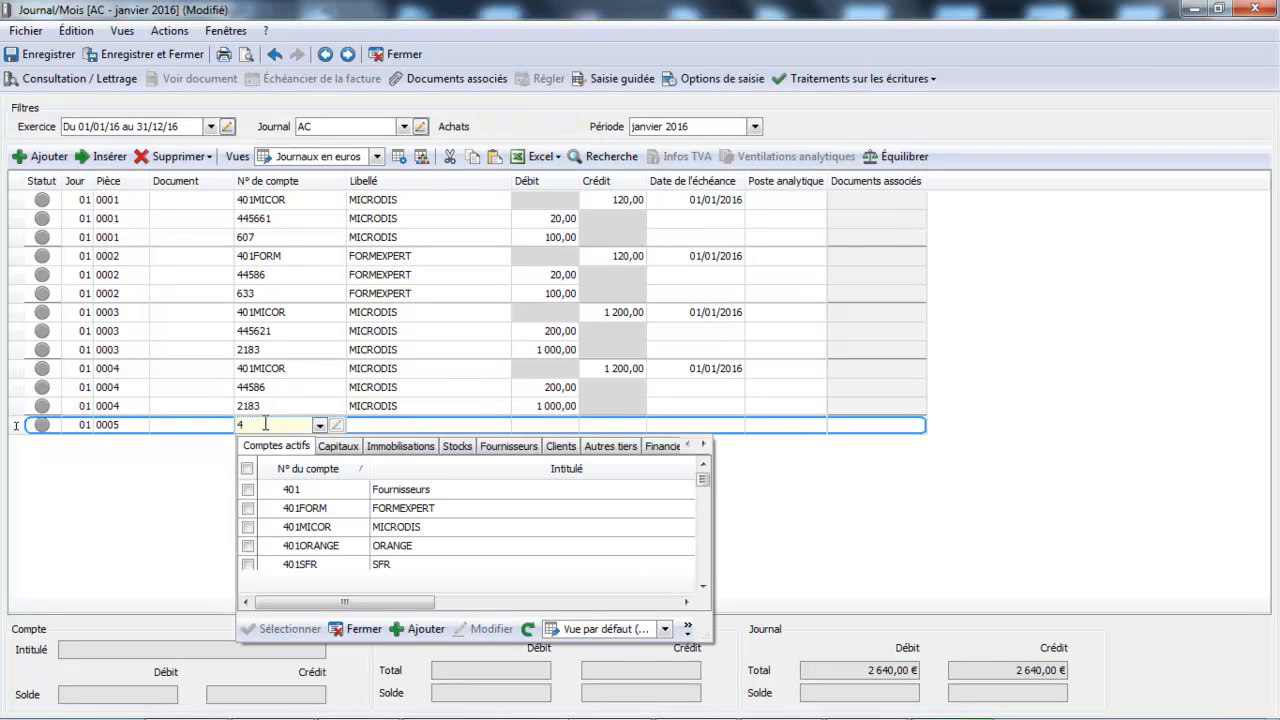
left_click(433, 628)
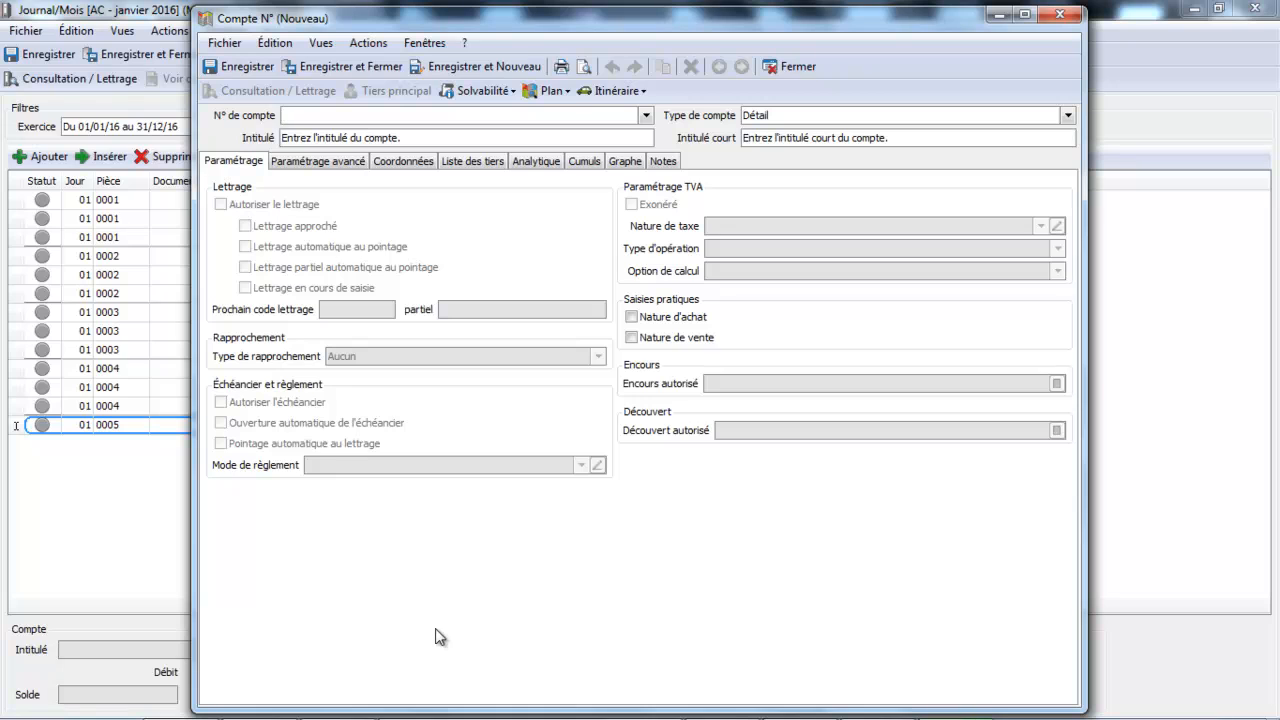
type("401")
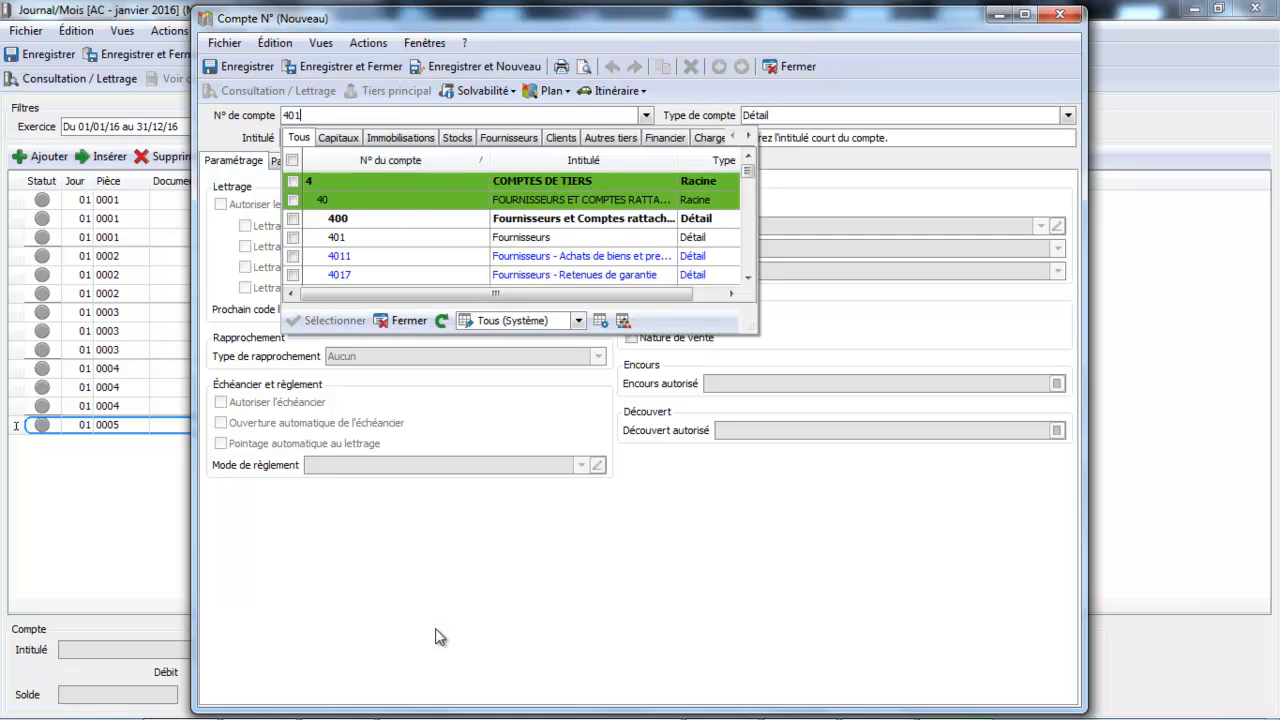
type("LAN")
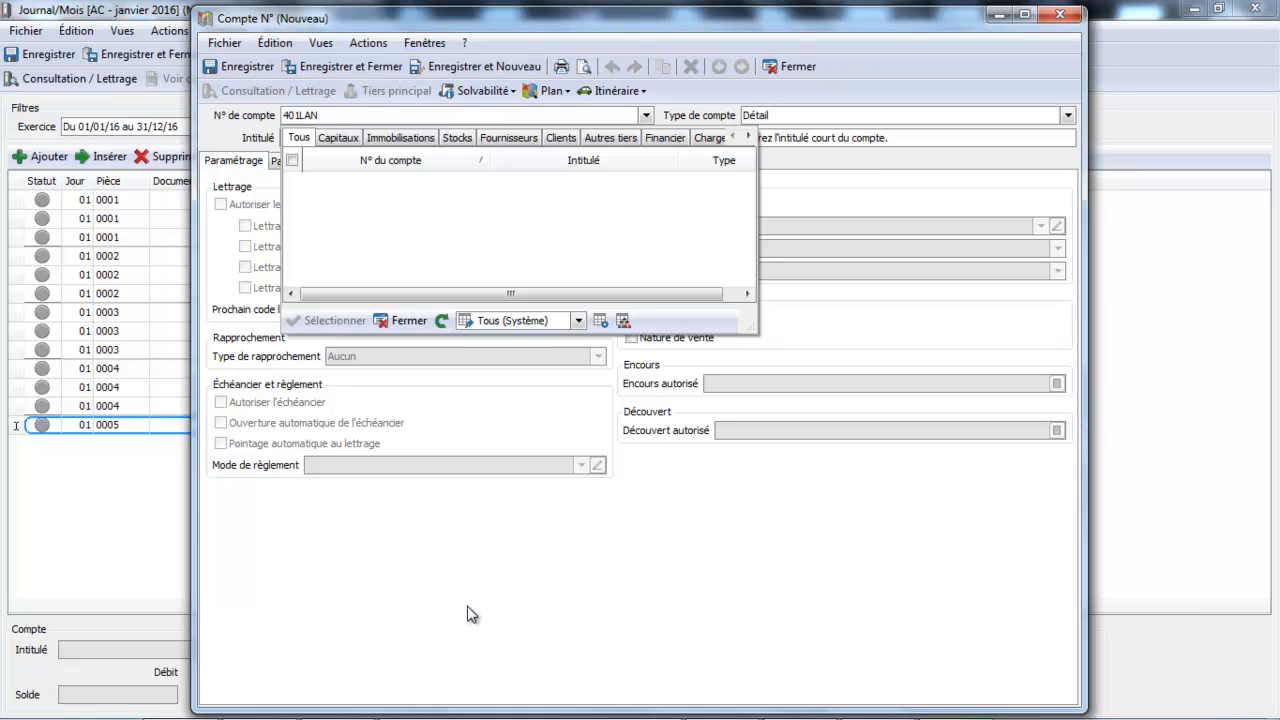
left_click(401, 320)
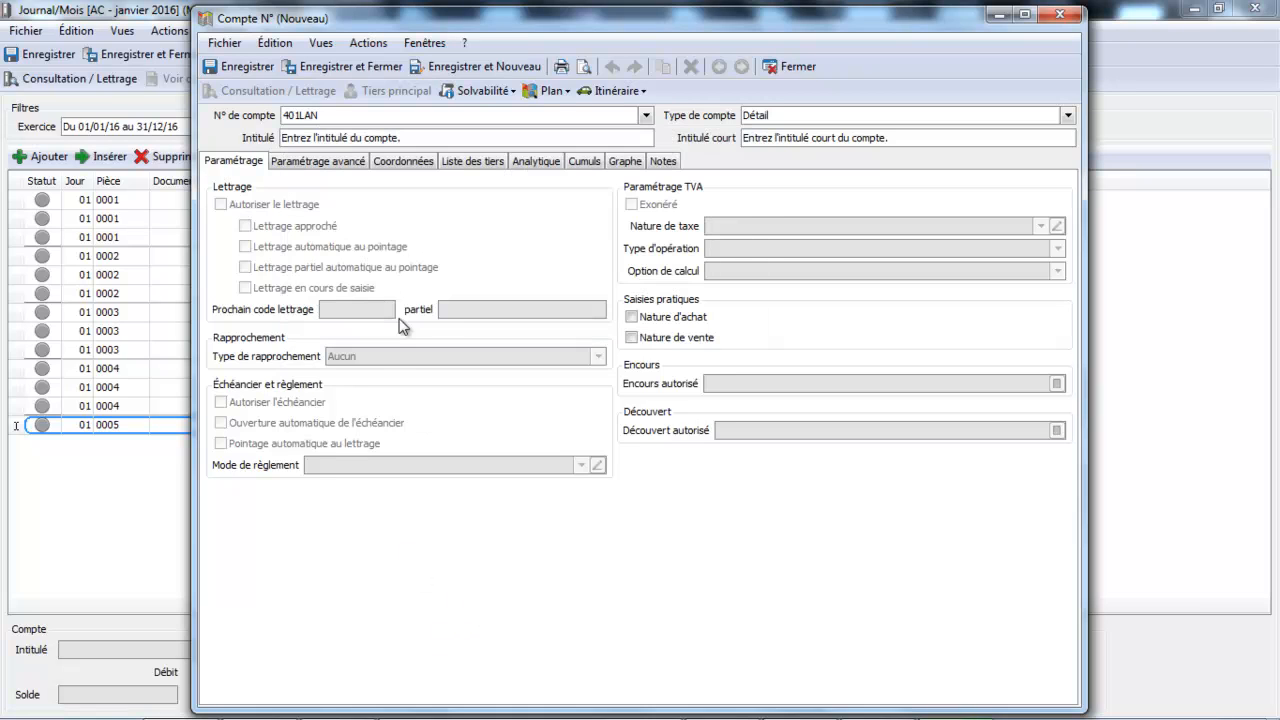
left_click(390, 137)
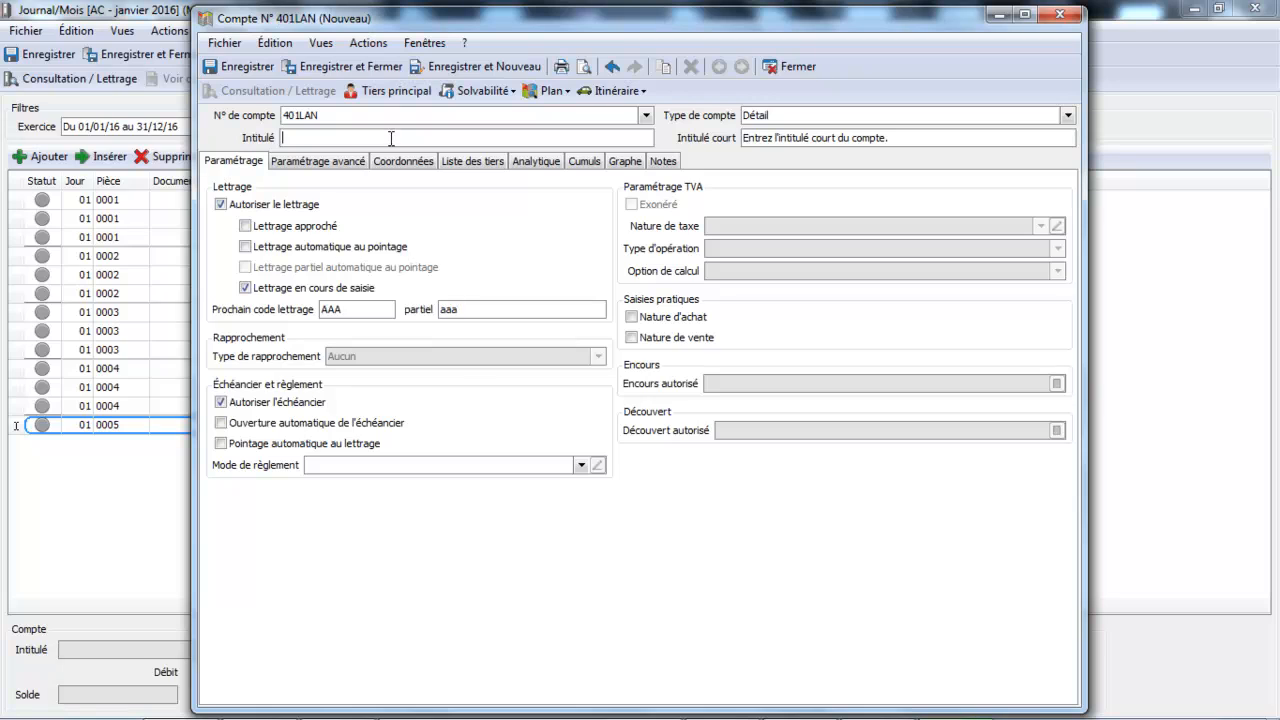
type("MICROLAND ALLEMAGNE")
key("Tab")
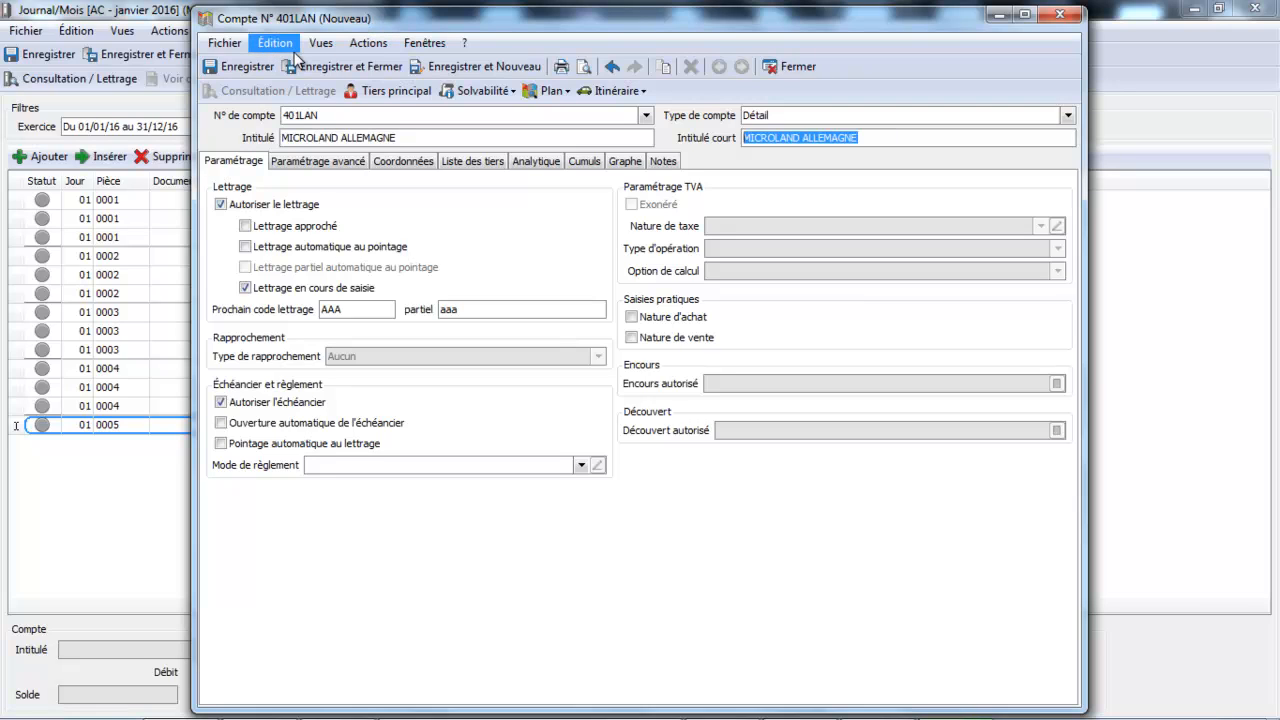
left_click(328, 68)
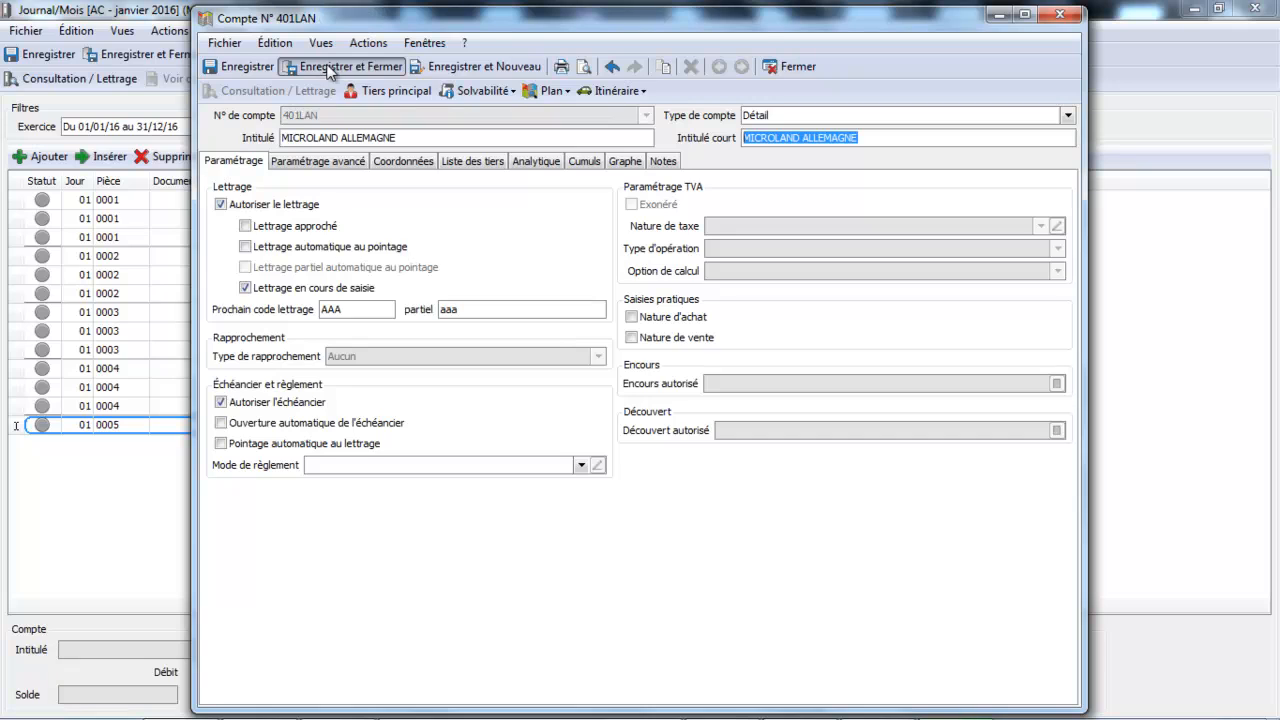
Credit 1000 to the 401LAN line, keep the due date 01/01/2016, and add a second line to entry 0005
key("Tab")
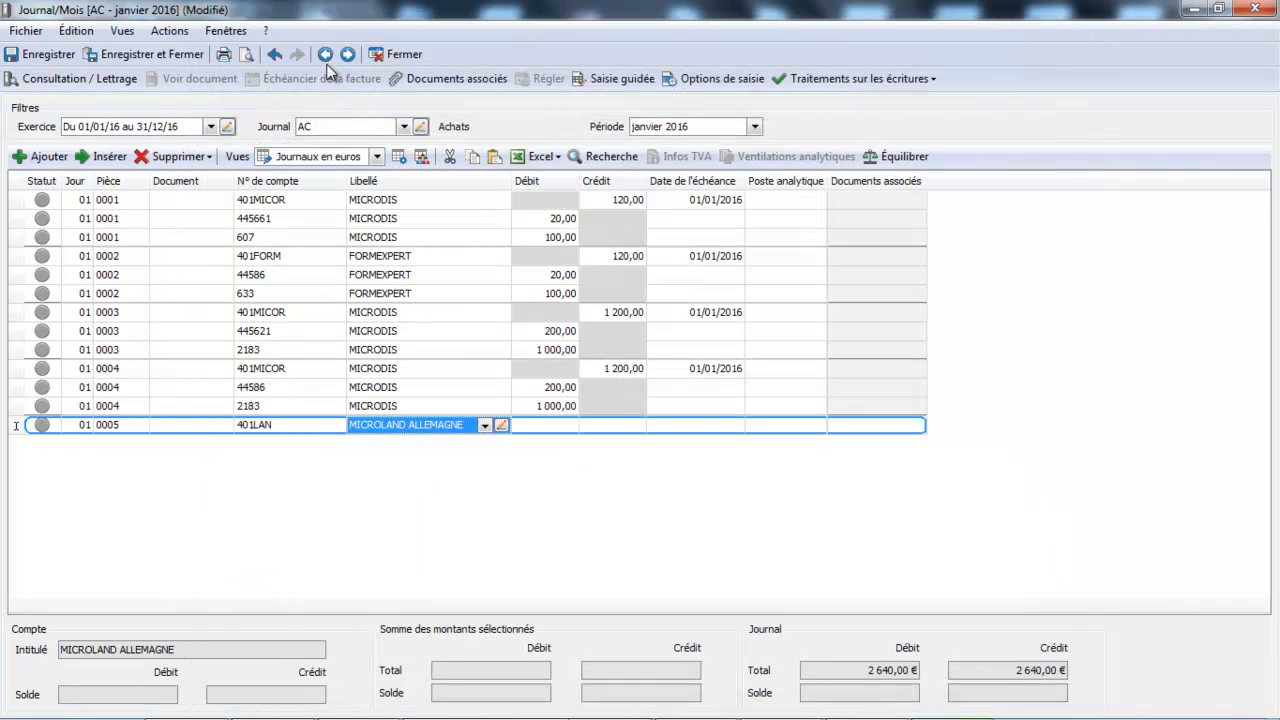
key("Tab")
type("1000")
key("Tab")
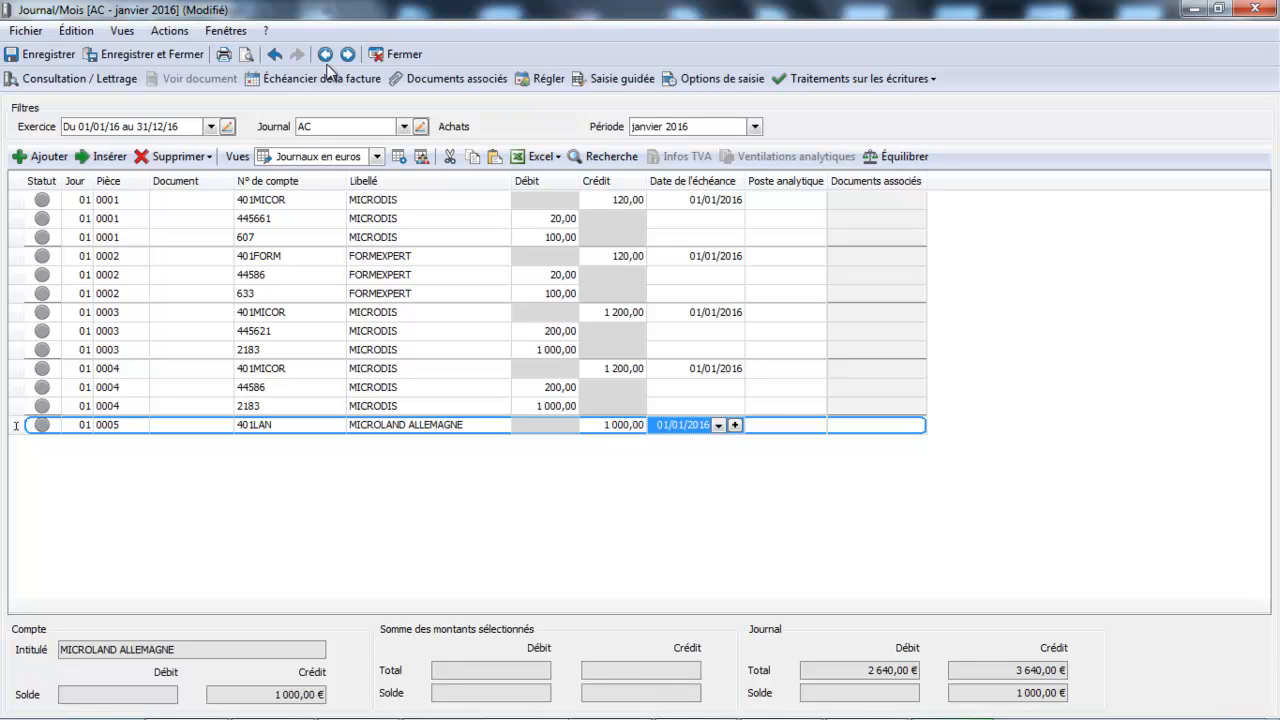
key("Return")
key("Tab")
key("Tab")
key("Tab")
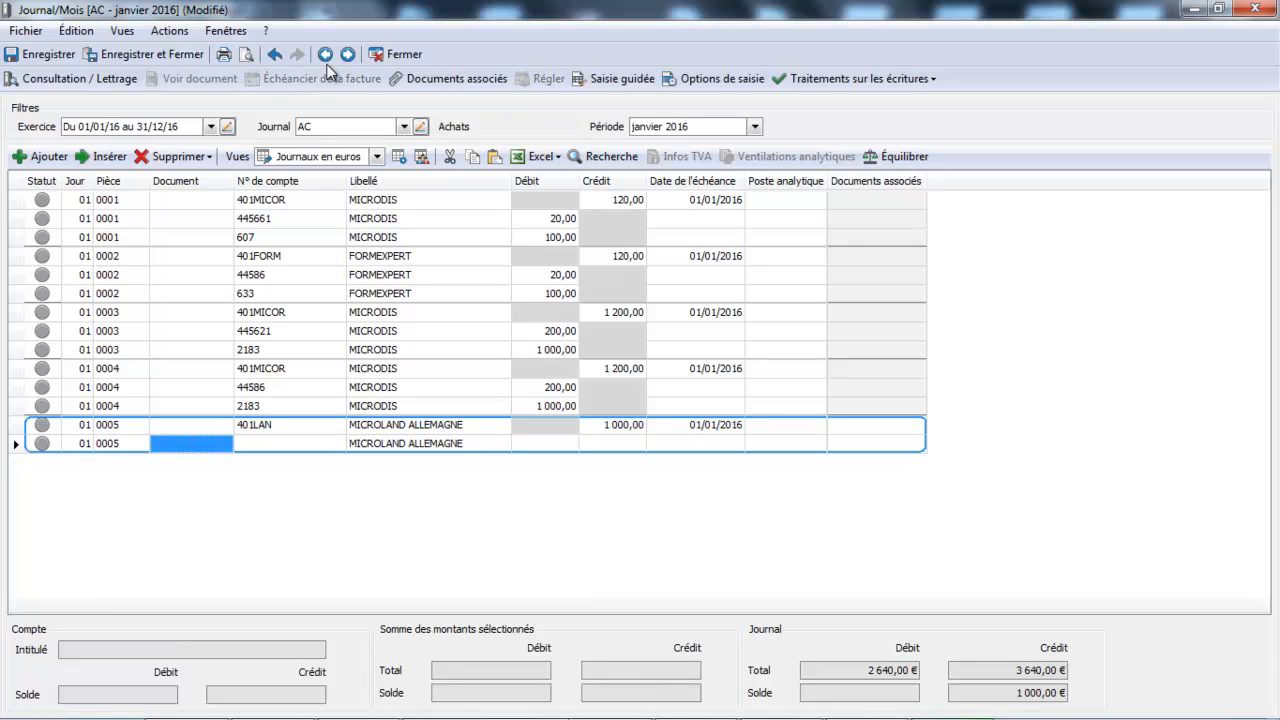
Check the settings of VAT account 4456617, and assign account 4456618 to the second line of entry 0005
left_click(251, 445)
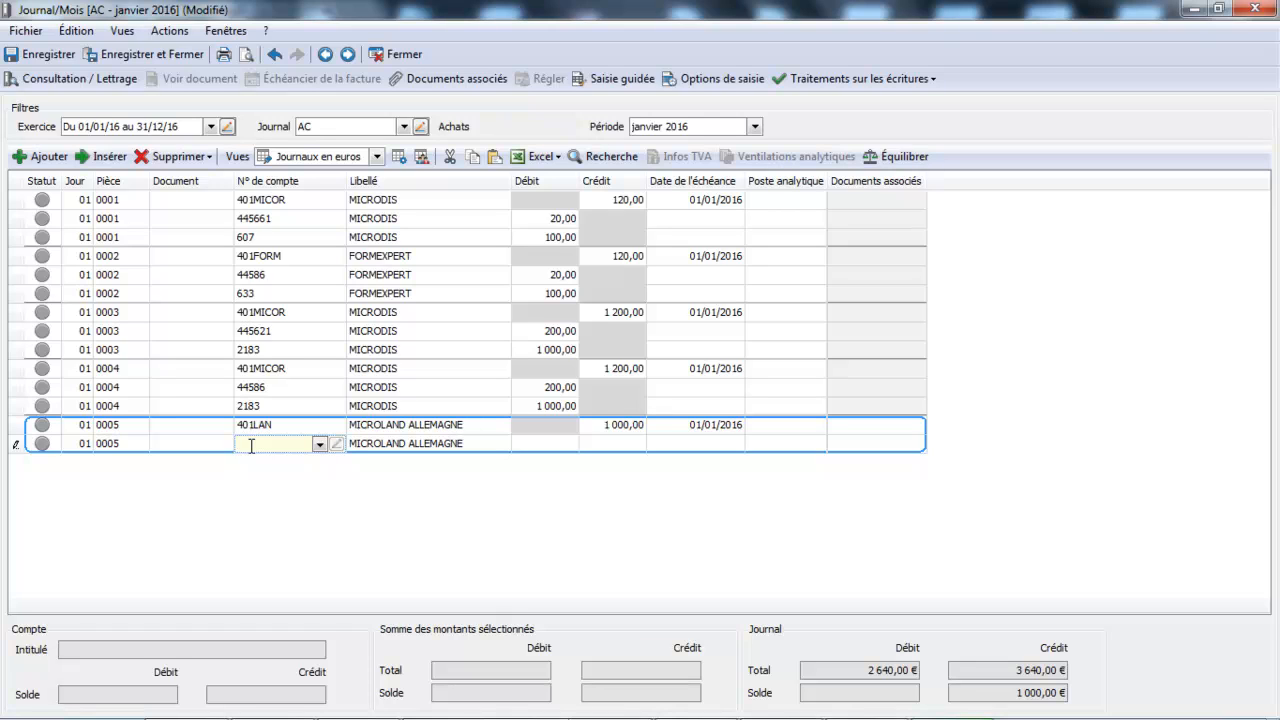
type("44566")
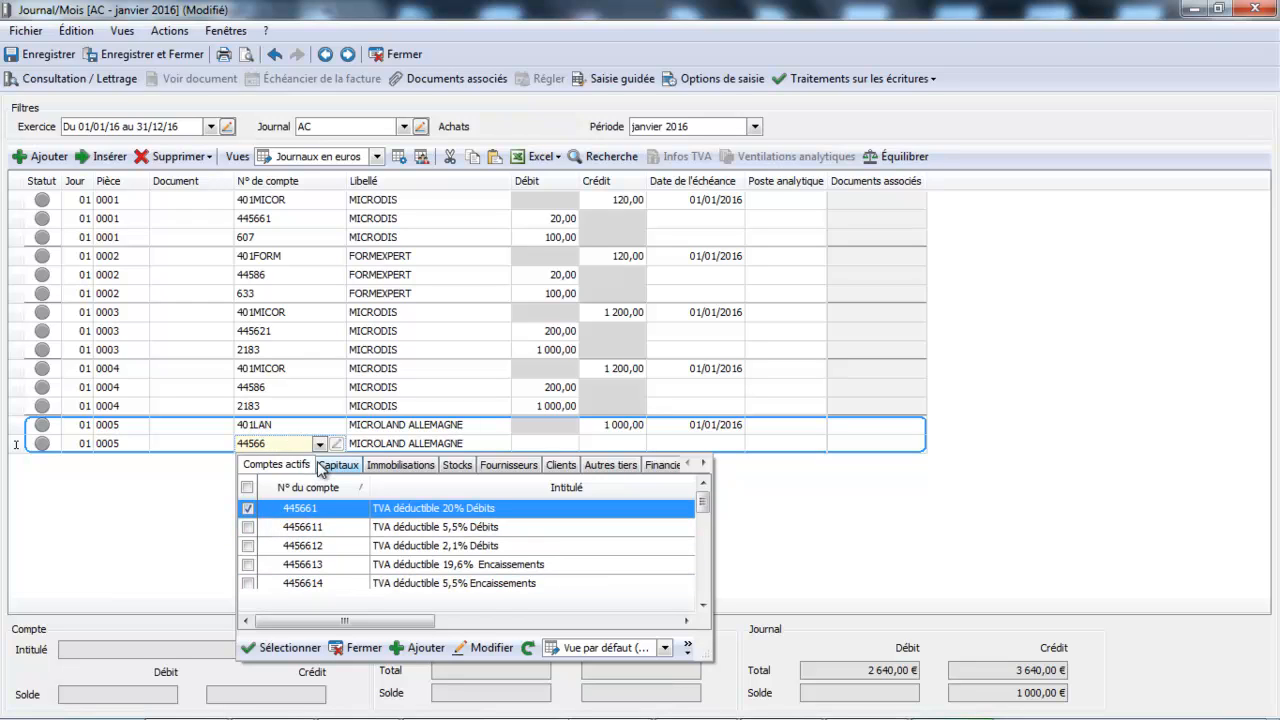
type("17")
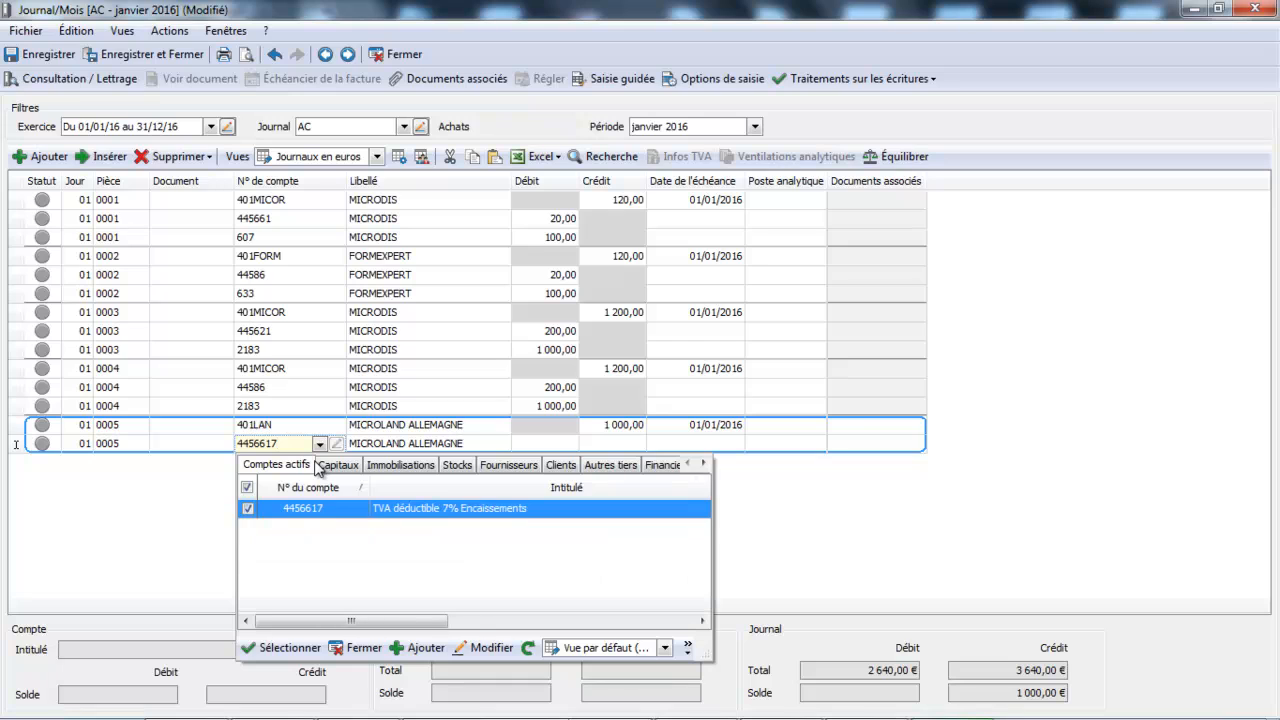
left_click(481, 650)
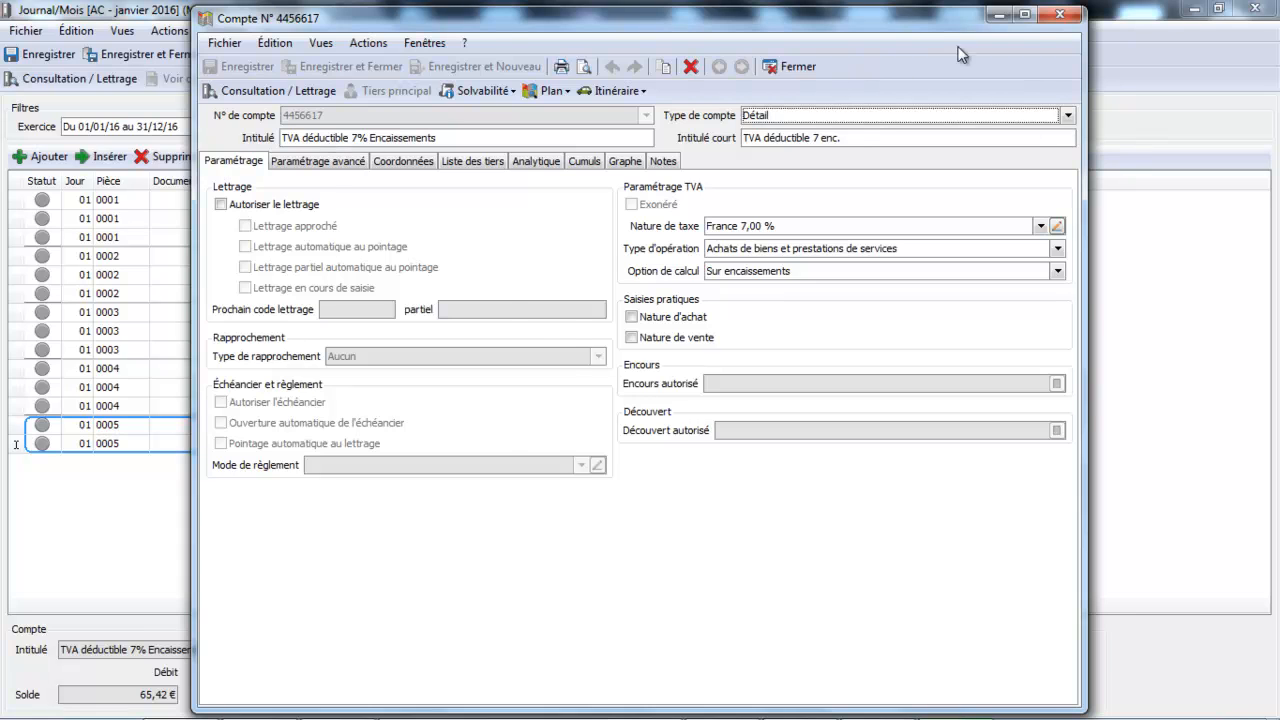
left_click(1052, 22)
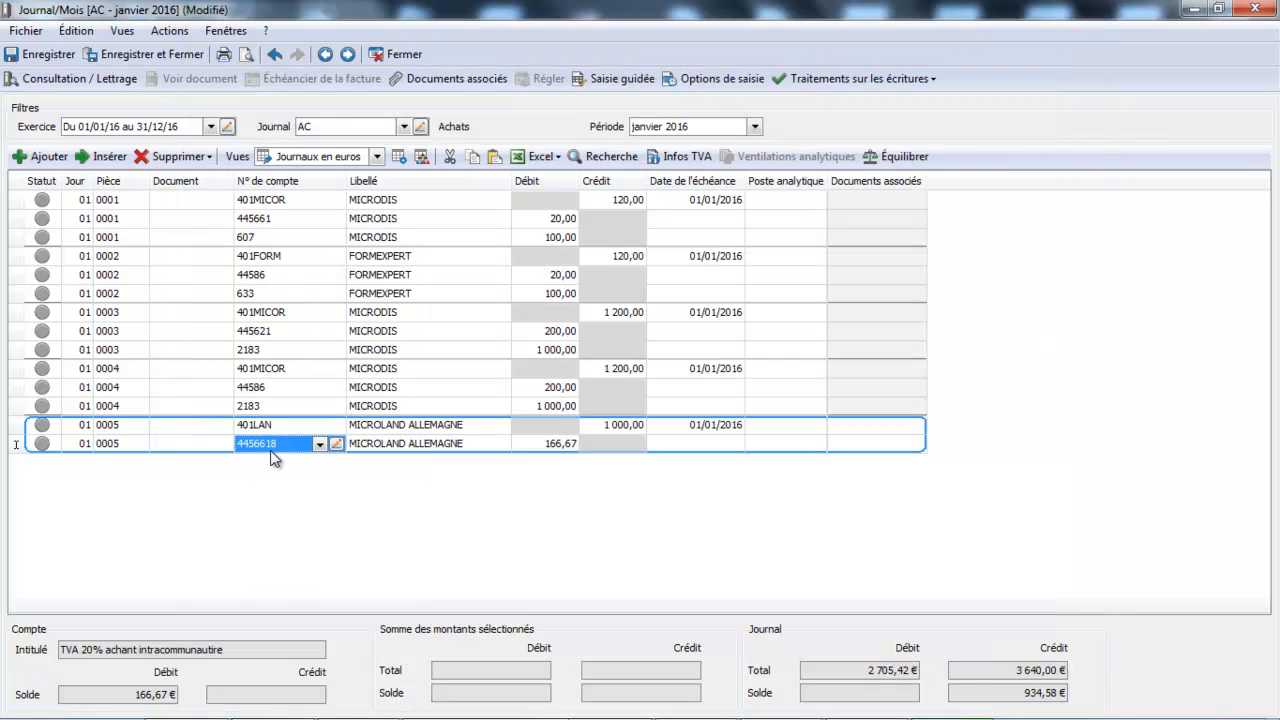
Correct the spelling of "achant" to "achat" in the full title of account 4456618
left_click(336, 445)
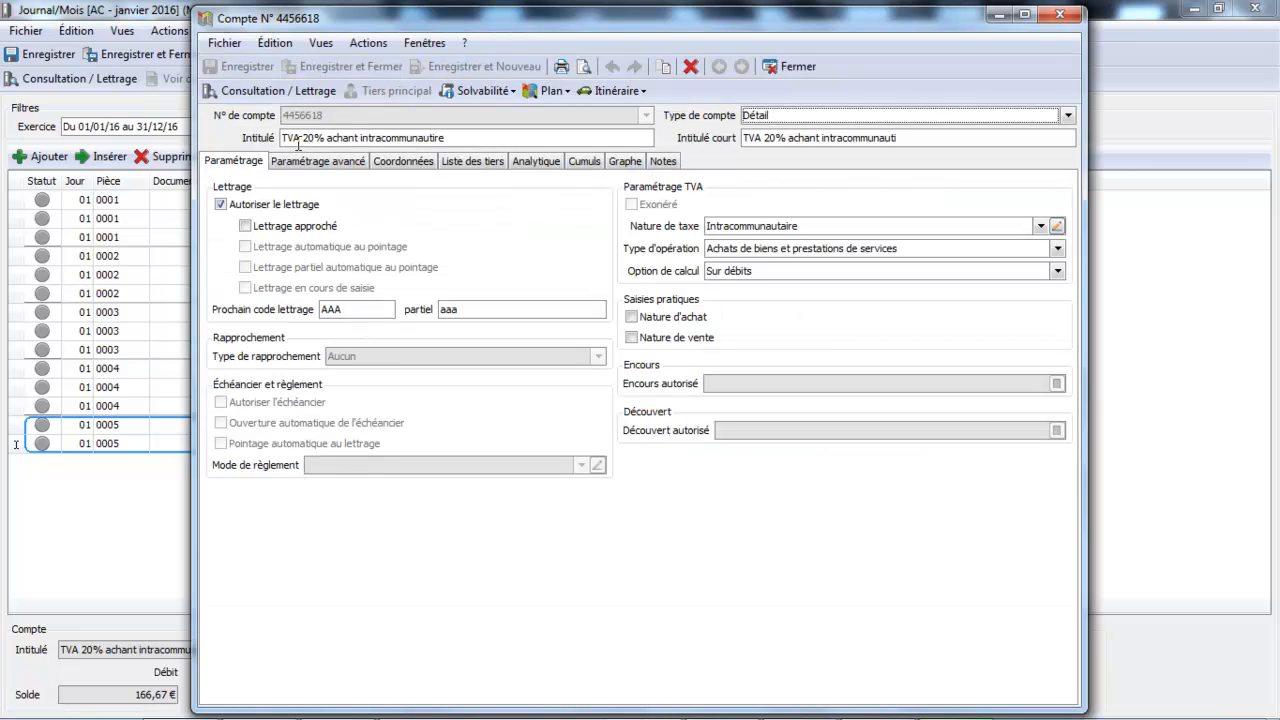
left_click(352, 138)
double_click(352, 138)
left_click(352, 138)
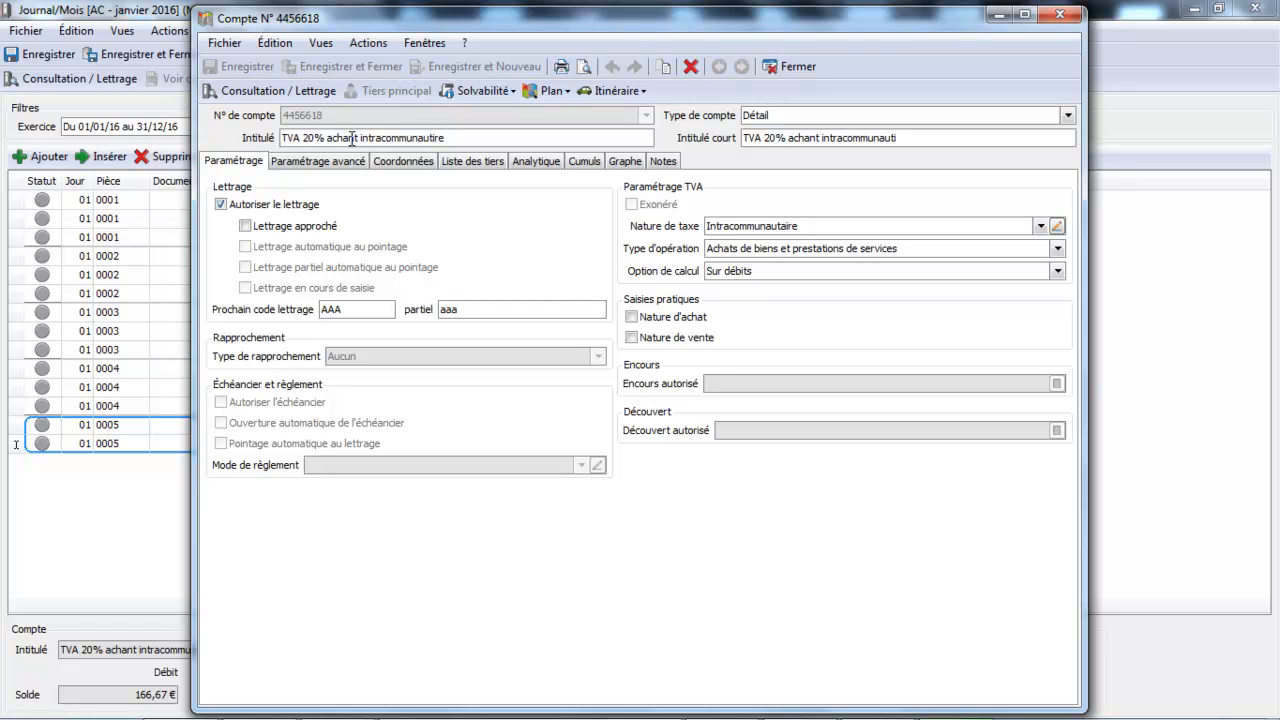
key("Delete")
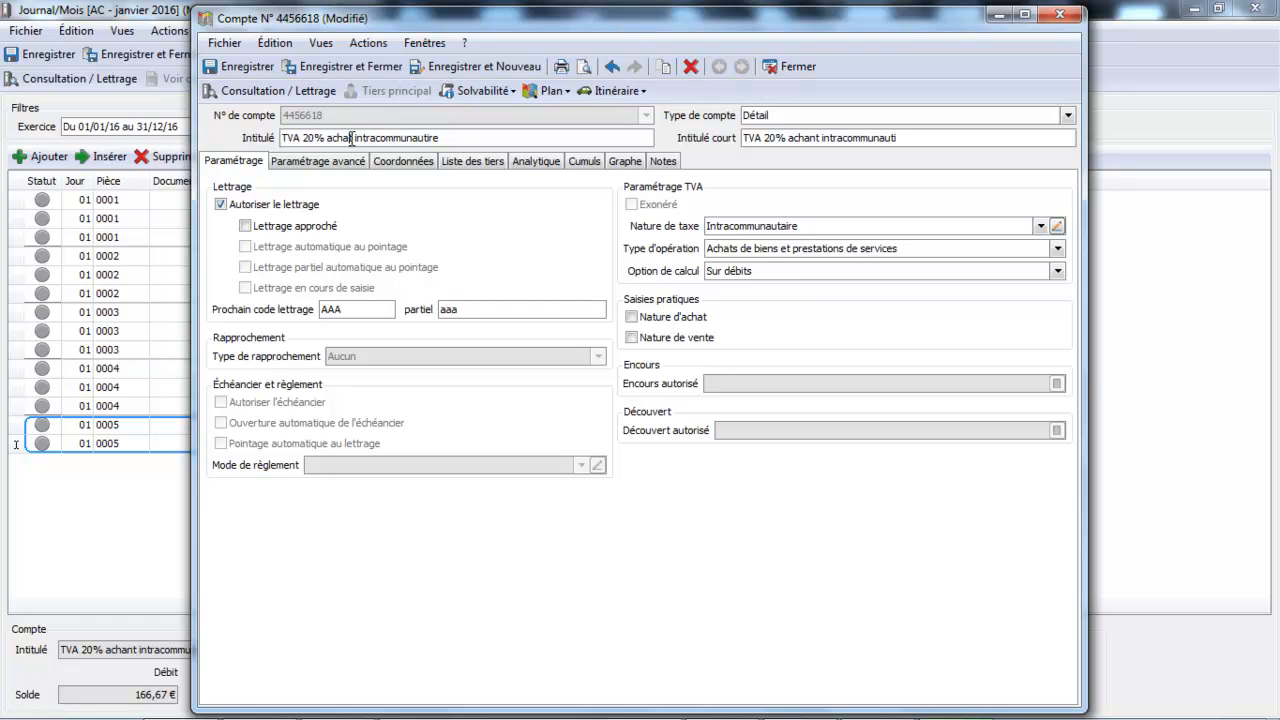
Select the 20,00 Intracommunautaire tax nature for account 4456618 and save the account
left_click(1040, 228)
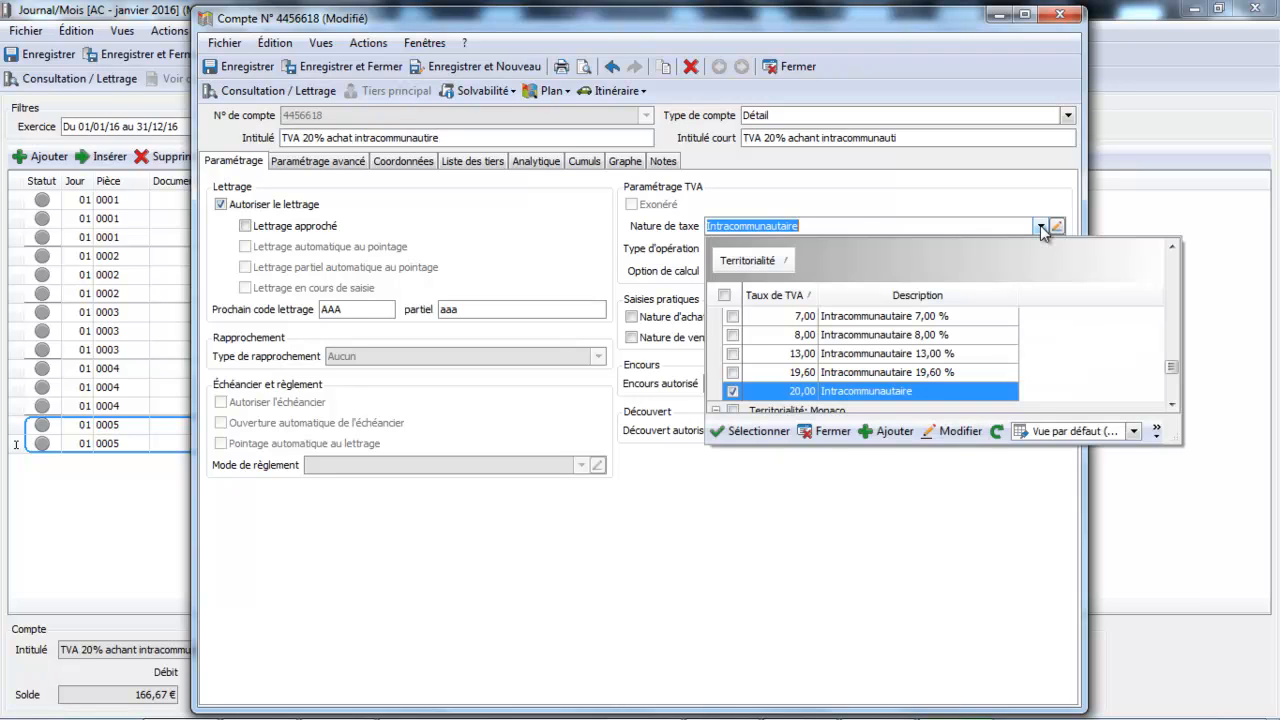
left_click(868, 395)
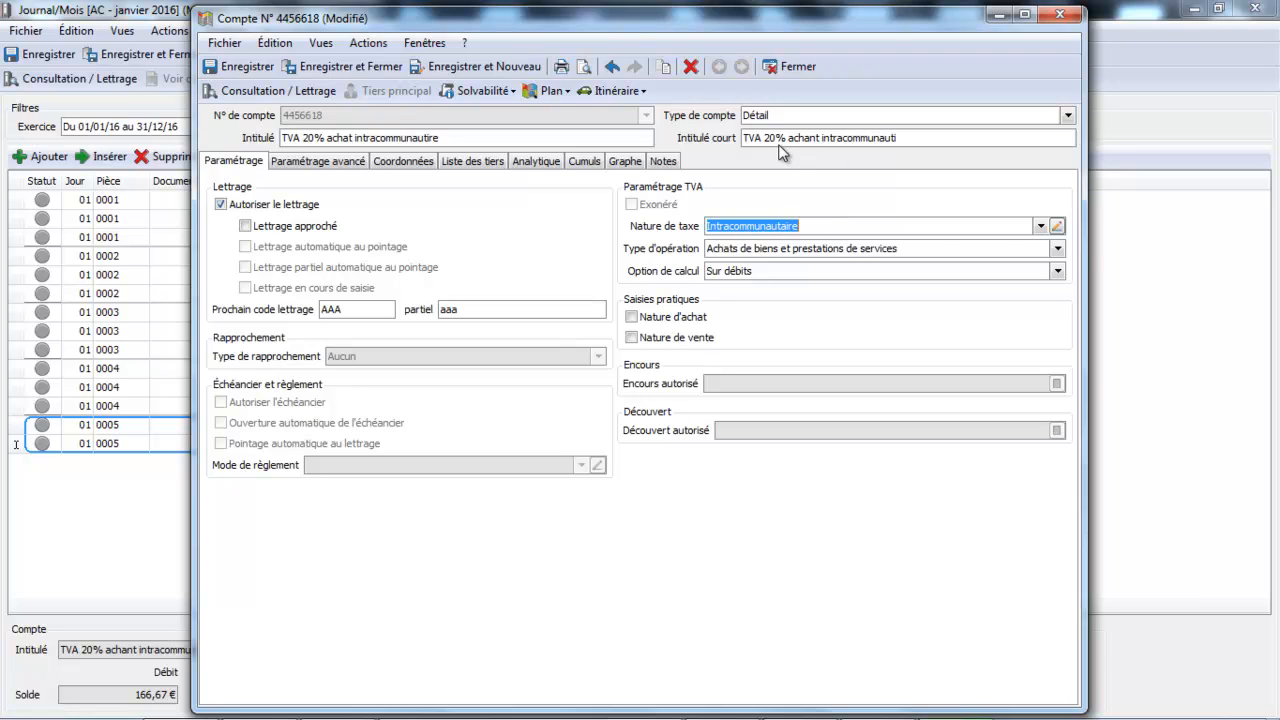
left_click(1041, 228)
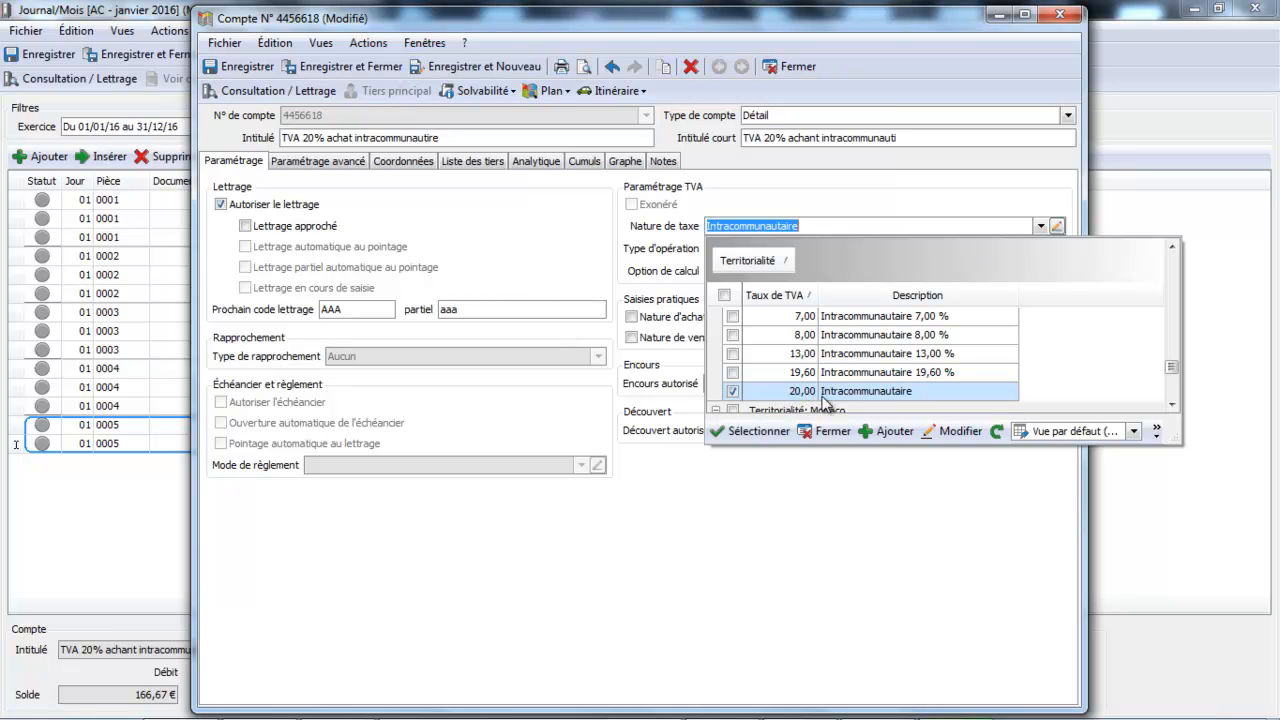
left_click(829, 391)
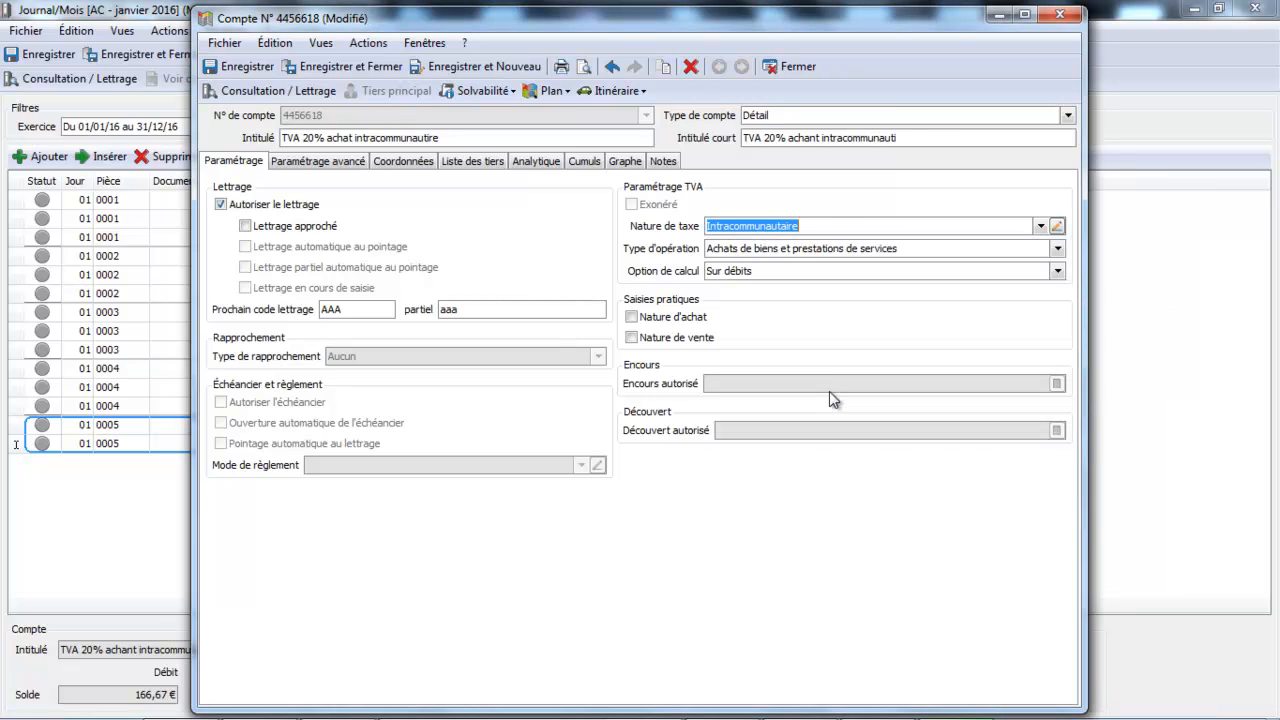
left_click(345, 64)
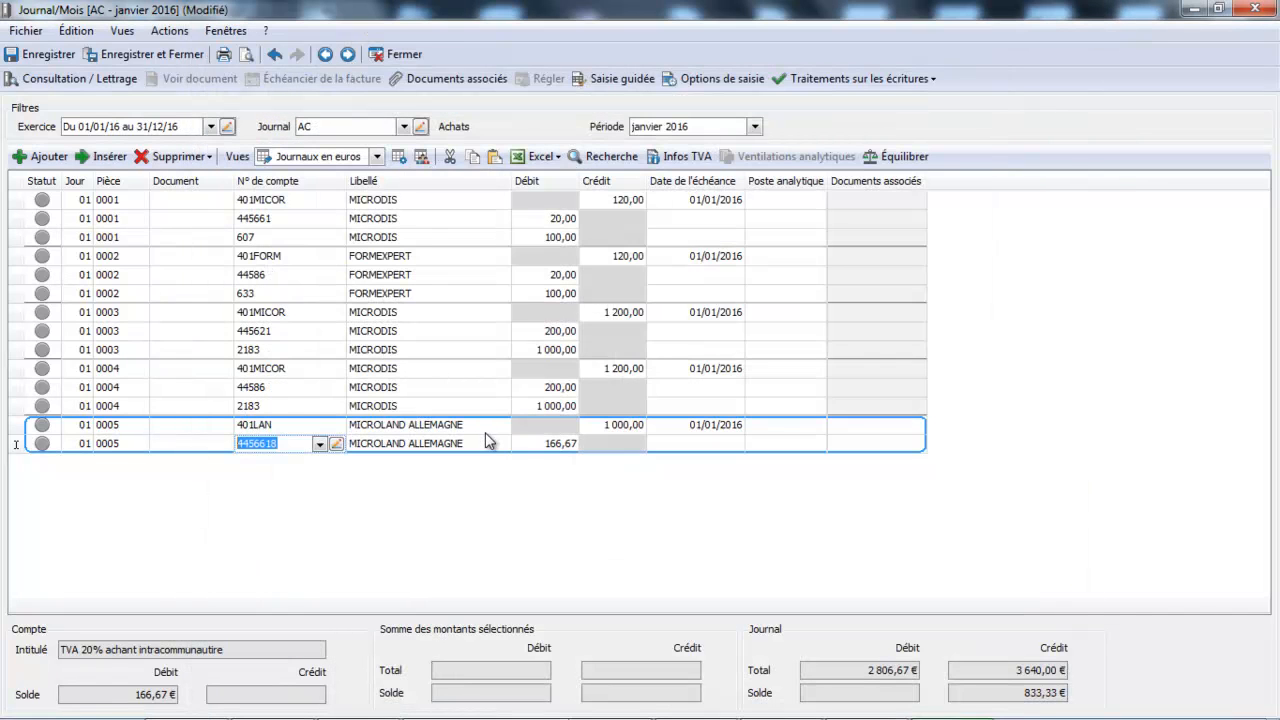
Accept the 4456618 line with its calculated debit and add a third line to entry 0005
key("Tab")
key("Tab")
key("Tab")
key("Tab")
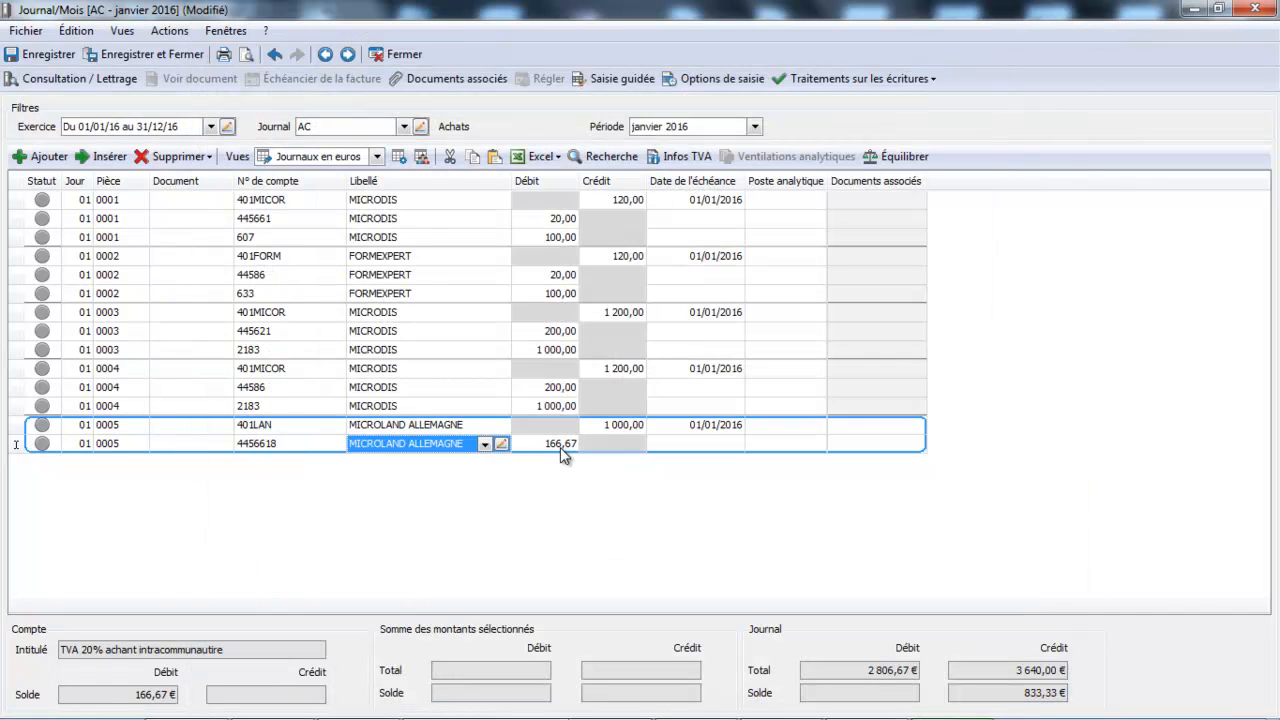
key("Tab")
key("Tab")
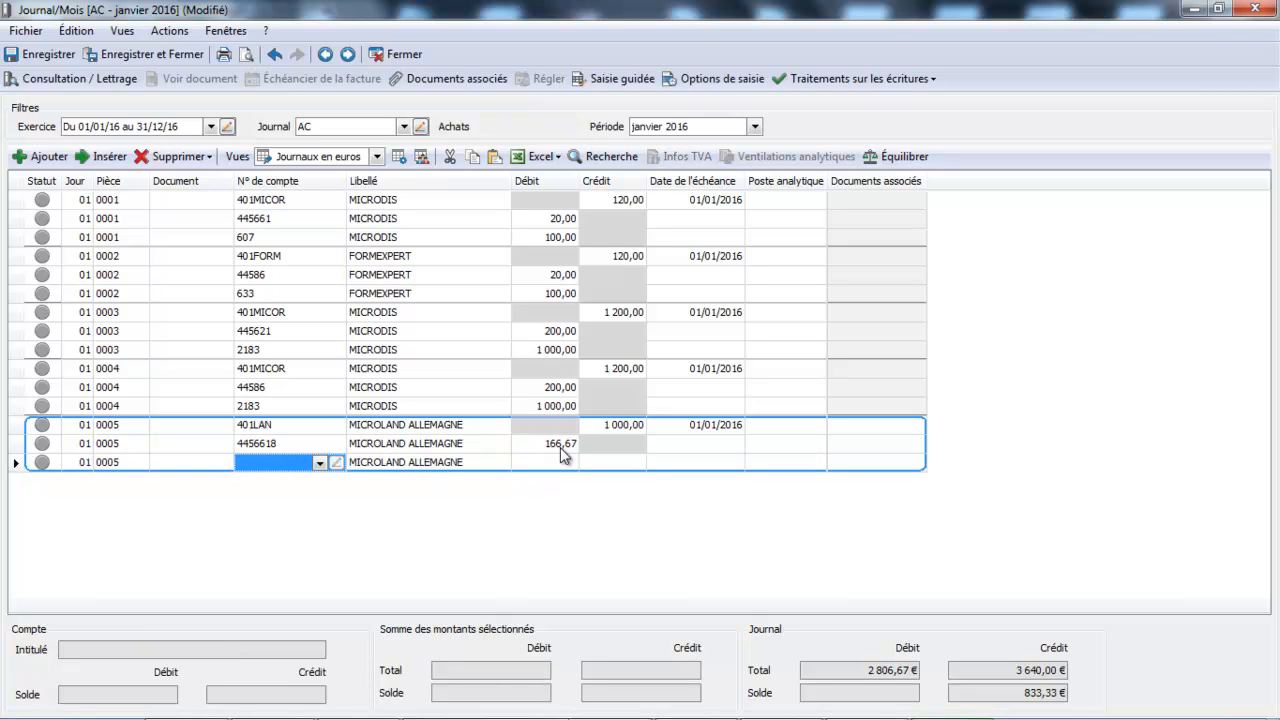
Assign account 44521, intra-community VAT due on goods, to the third line and review the account's VAT settings
type("445")
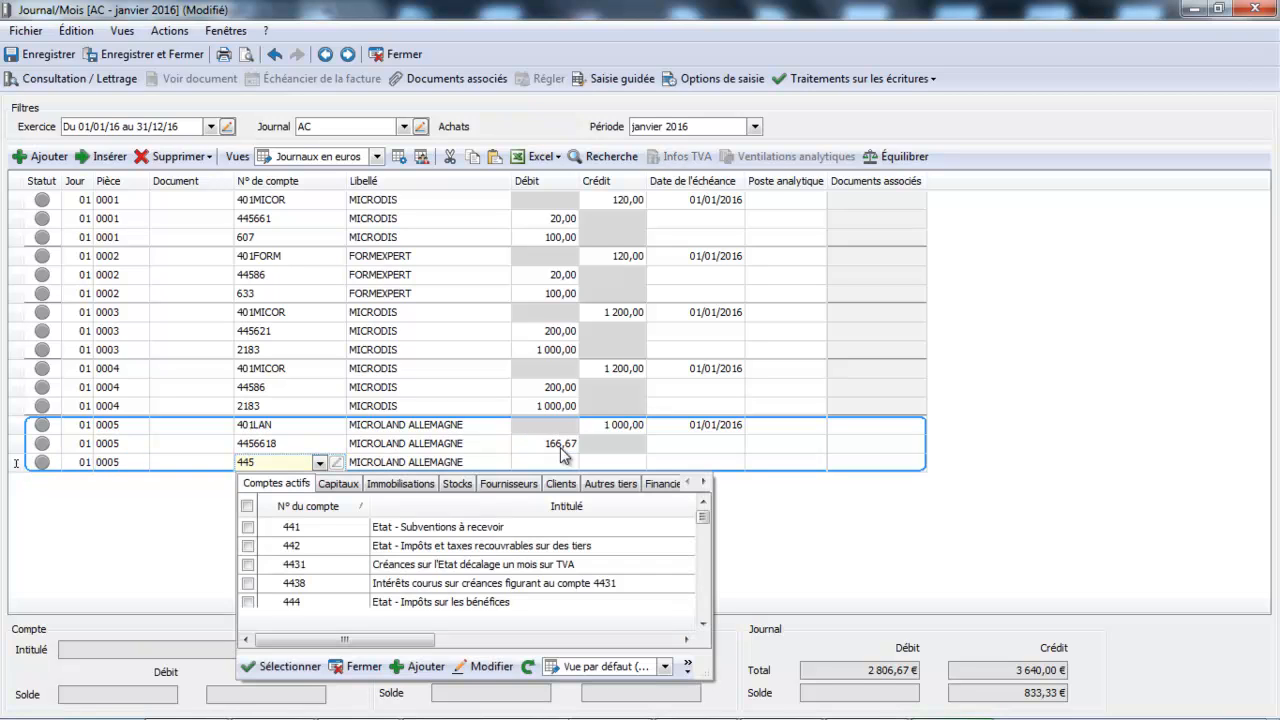
type("2")
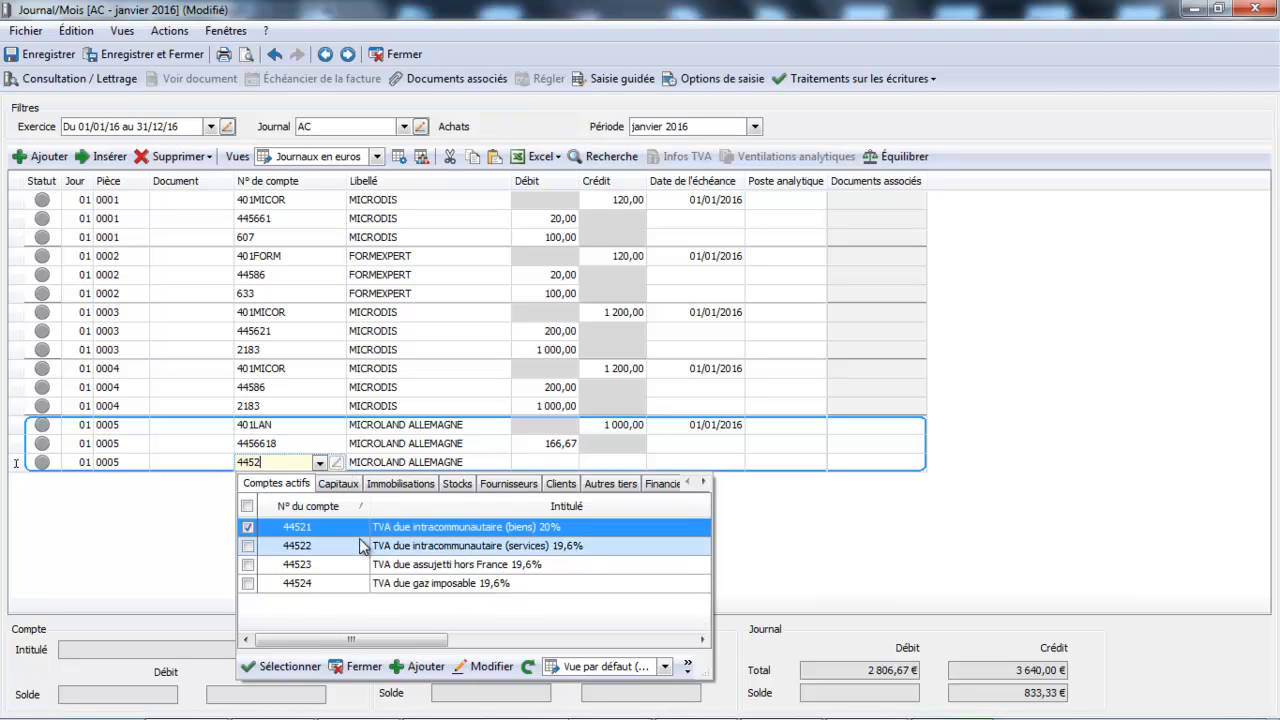
left_click(492, 666)
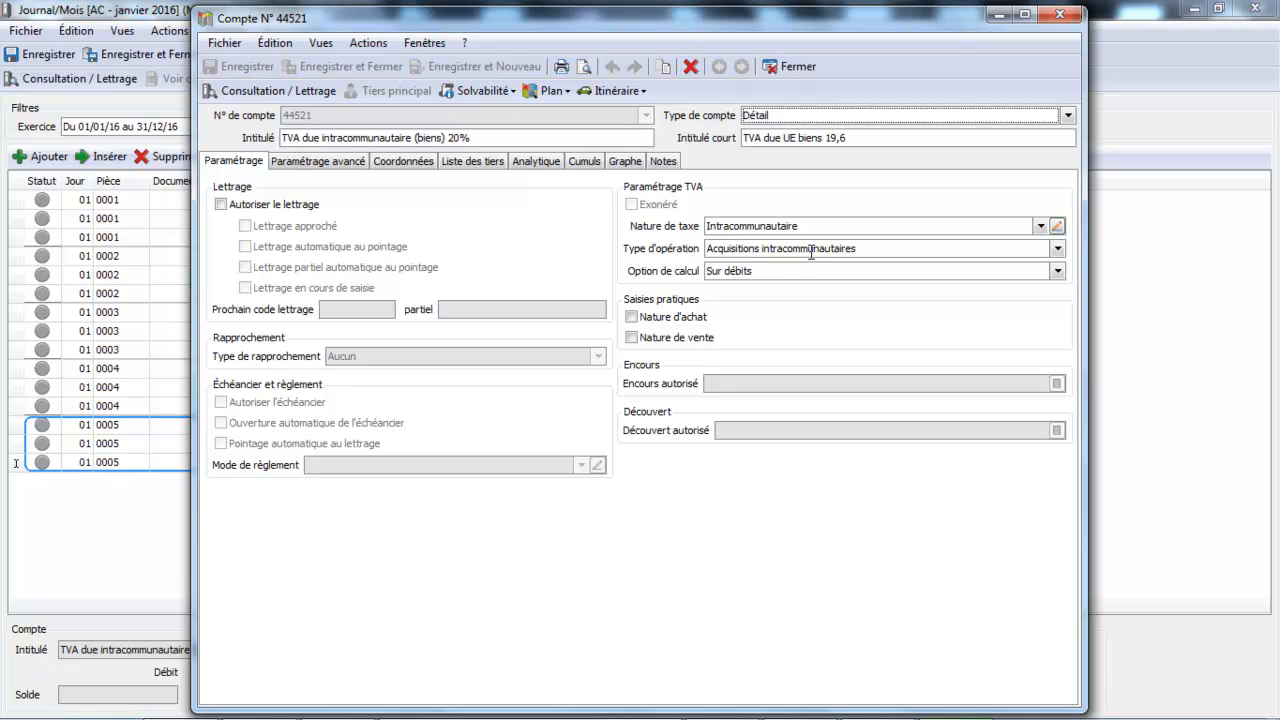
left_click(789, 66)
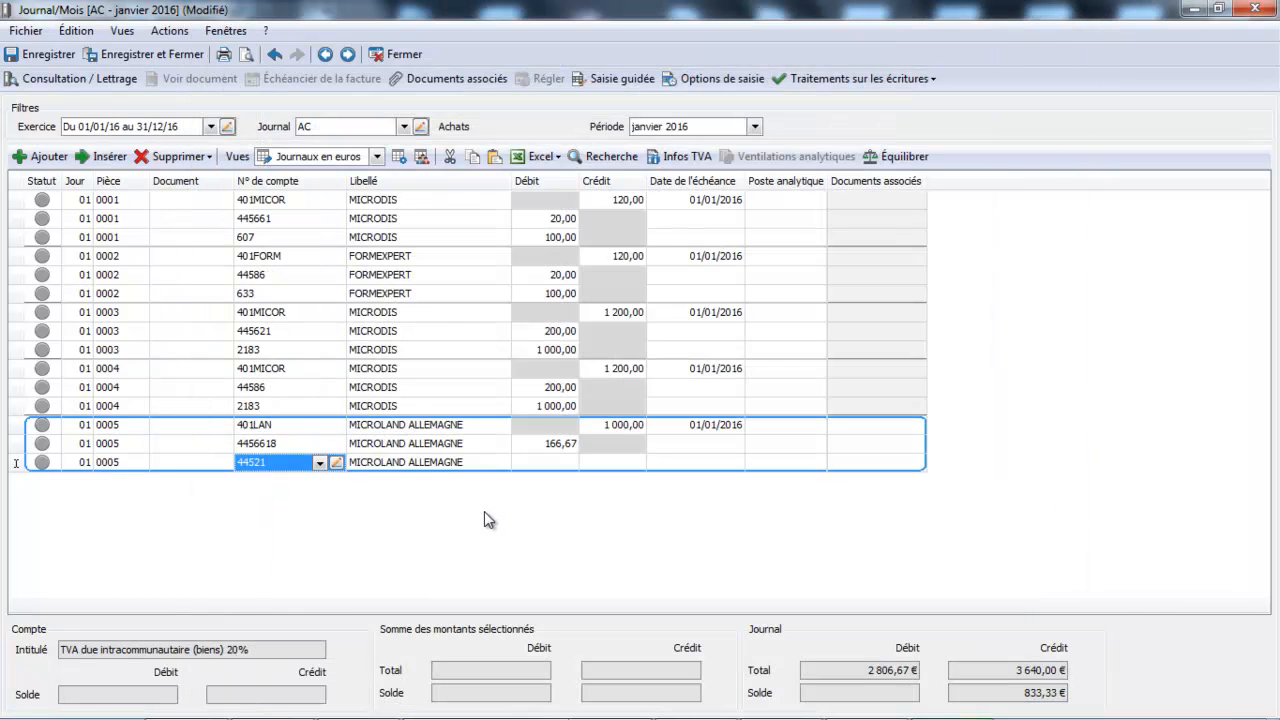
Credit 166,67 to the 44521 line and add a fourth line to entry 0005
key("Tab")
key("Tab")
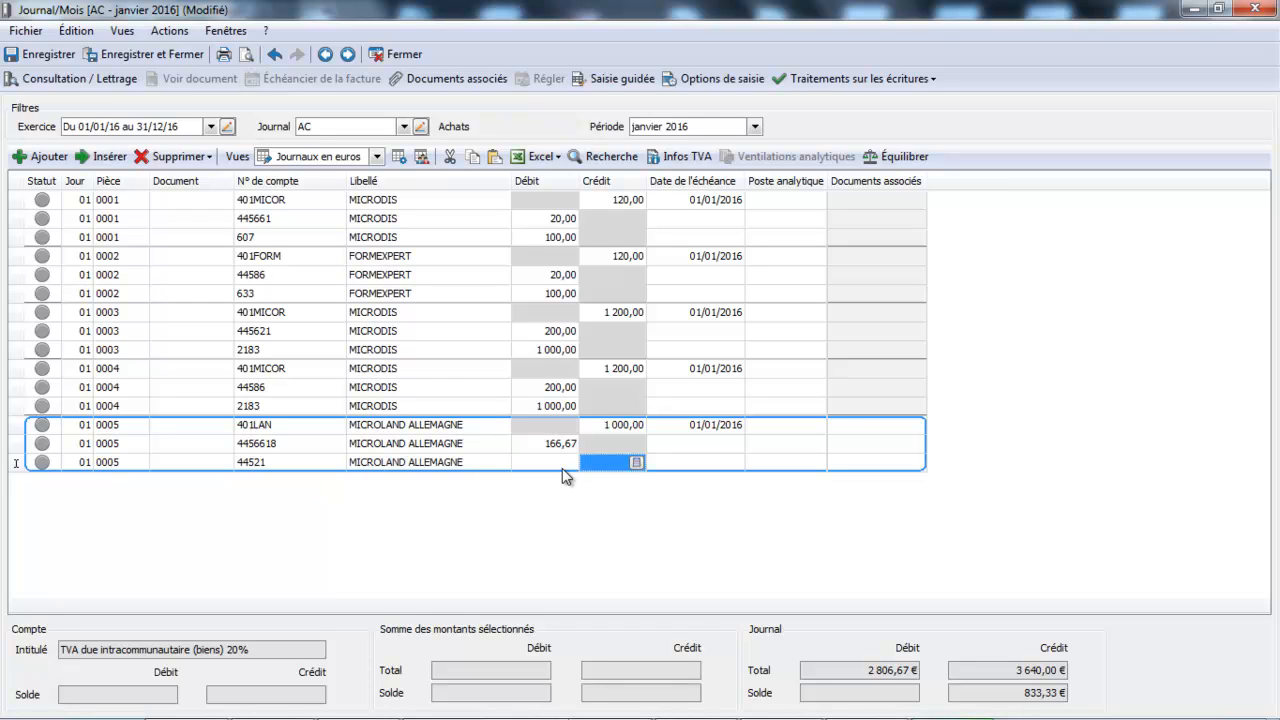
type("166,67")
key("Return")
key("Tab")
key("Tab")
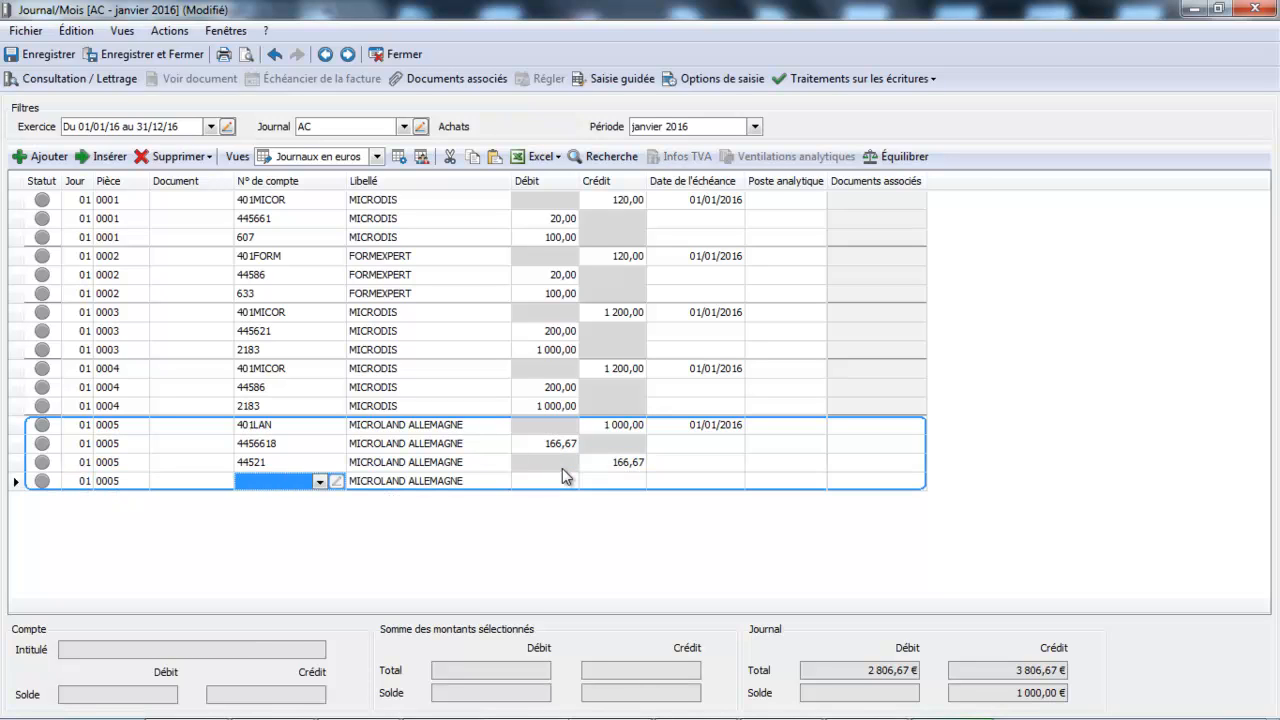
Create purchase account 6078 titled "Achat marchandise CEE", save it and assign it to the fourth line of entry 0005
type("60")
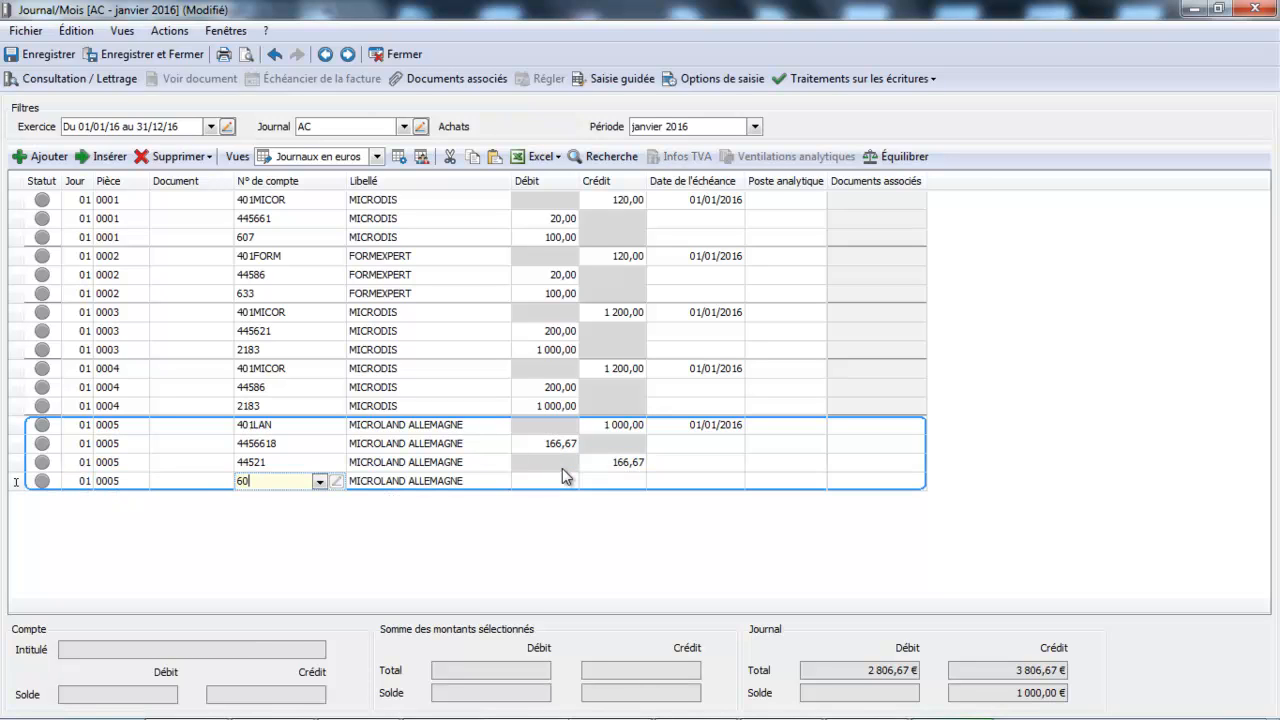
type("7")
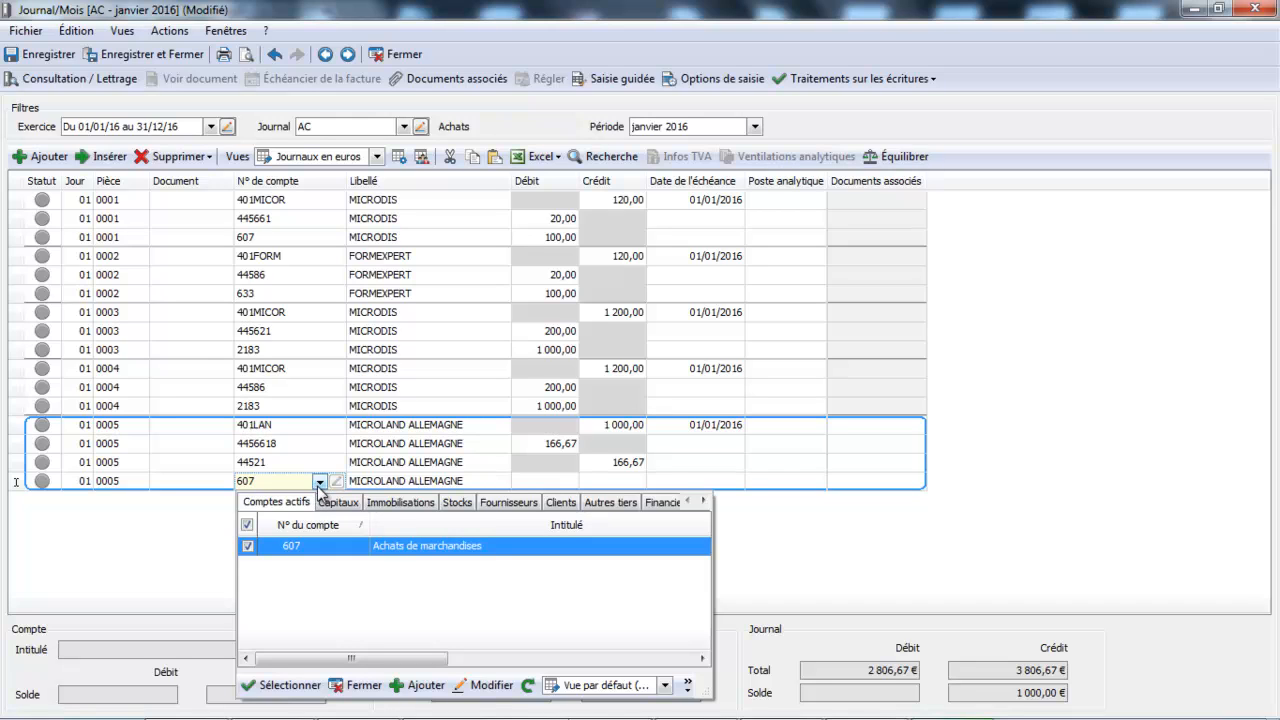
left_click(427, 687)
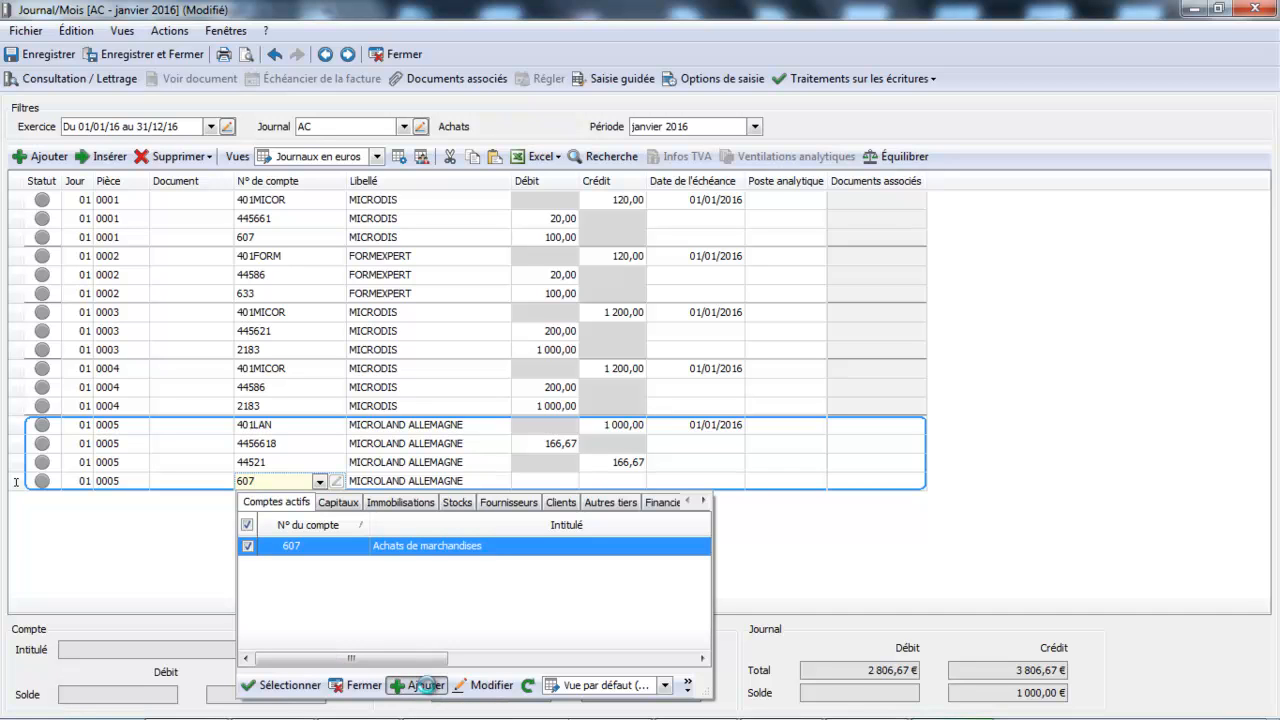
type("6078")
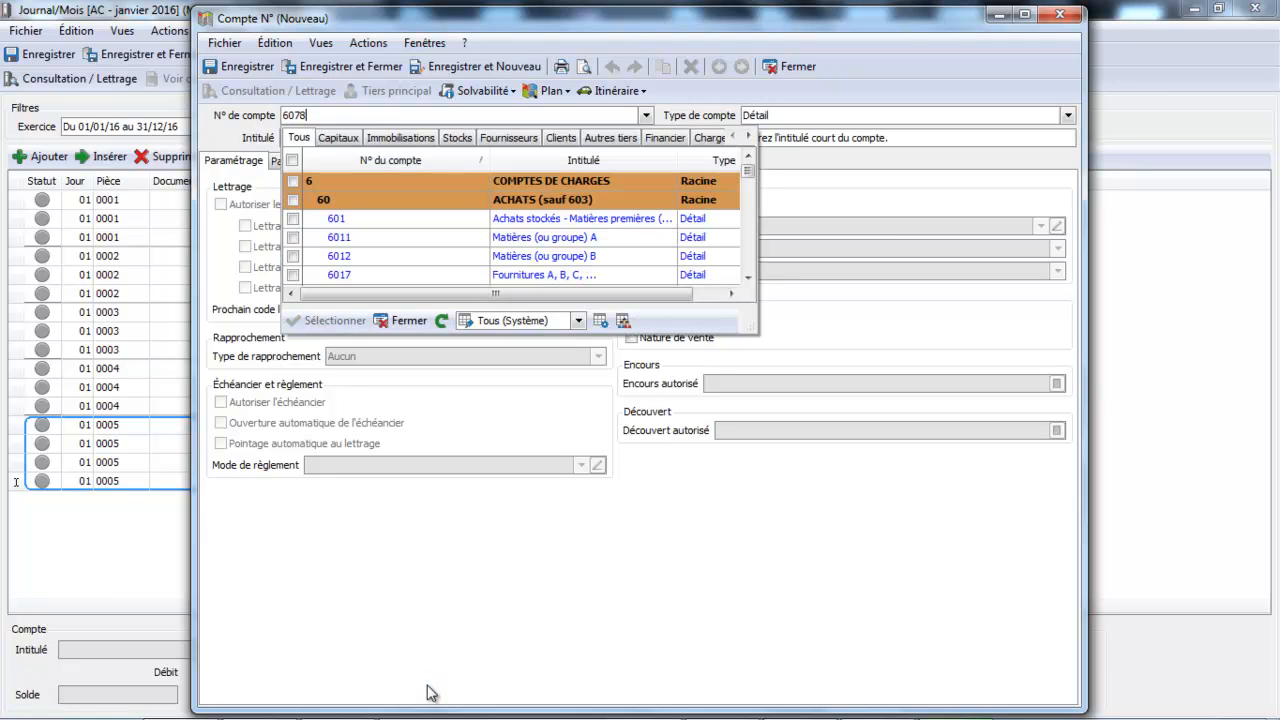
key("Tab")
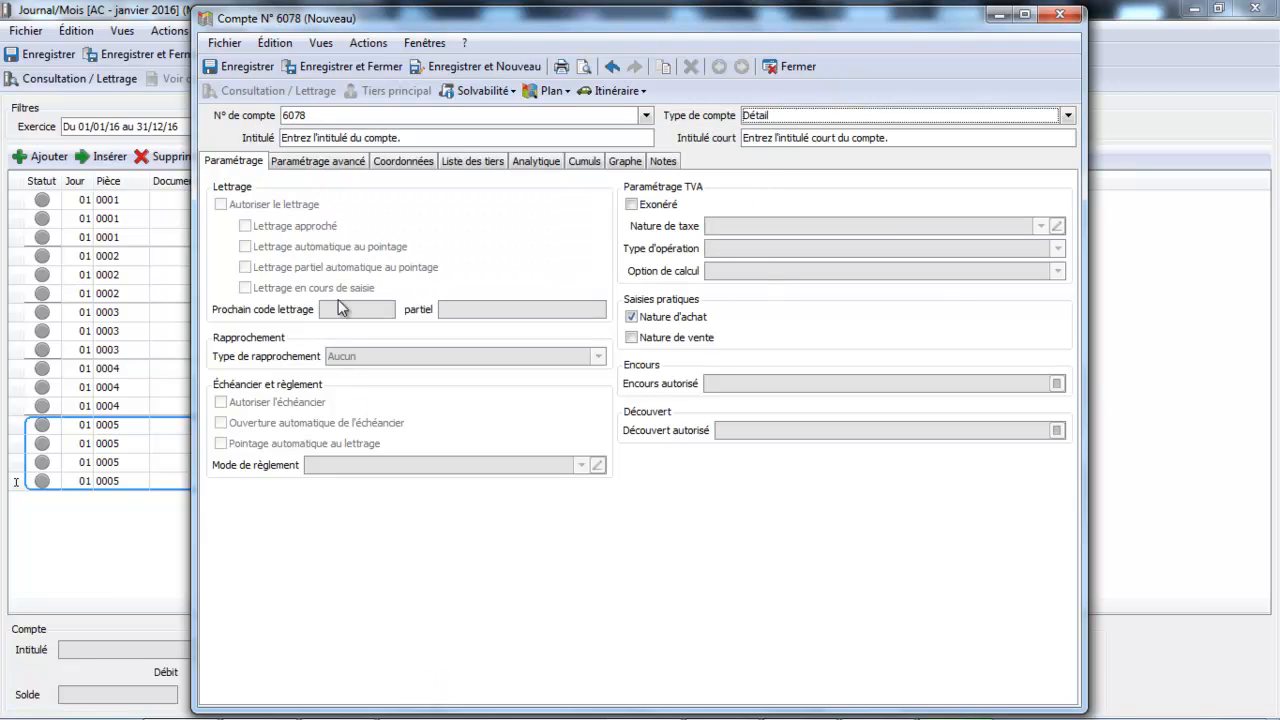
left_click(345, 137)
type("Achat marchandise CEE")
key("Tab")
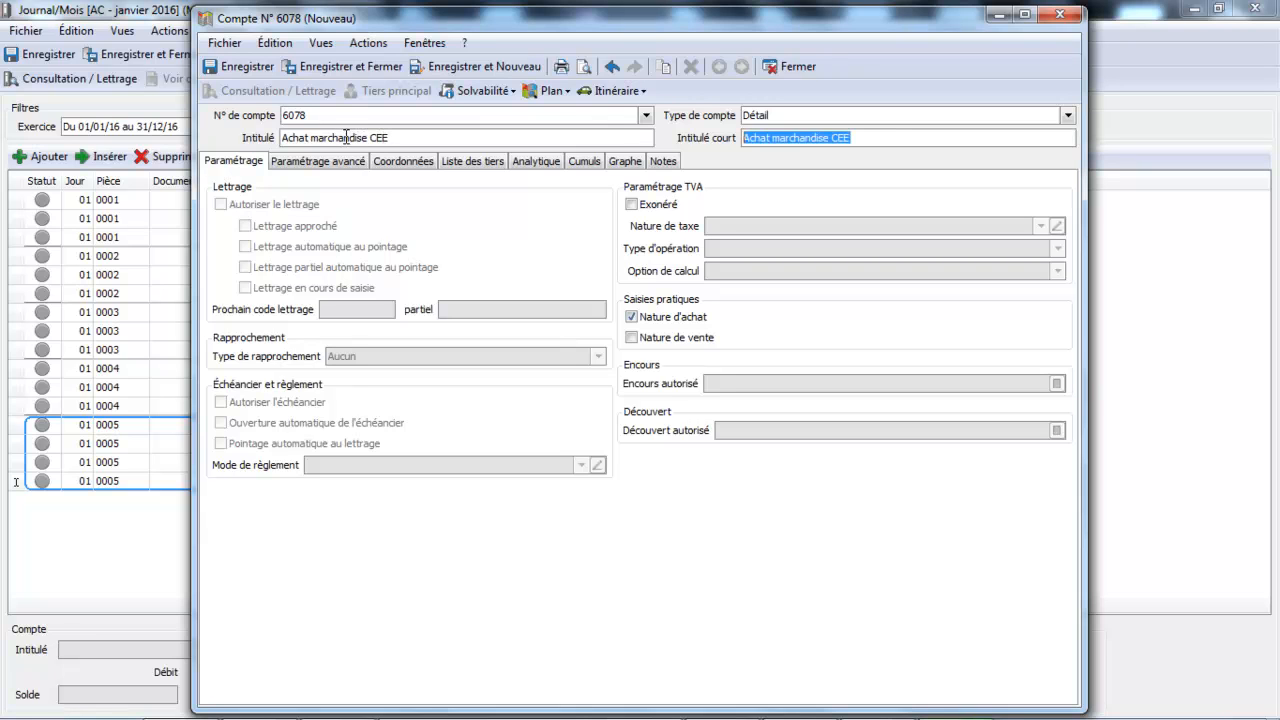
left_click(324, 66)
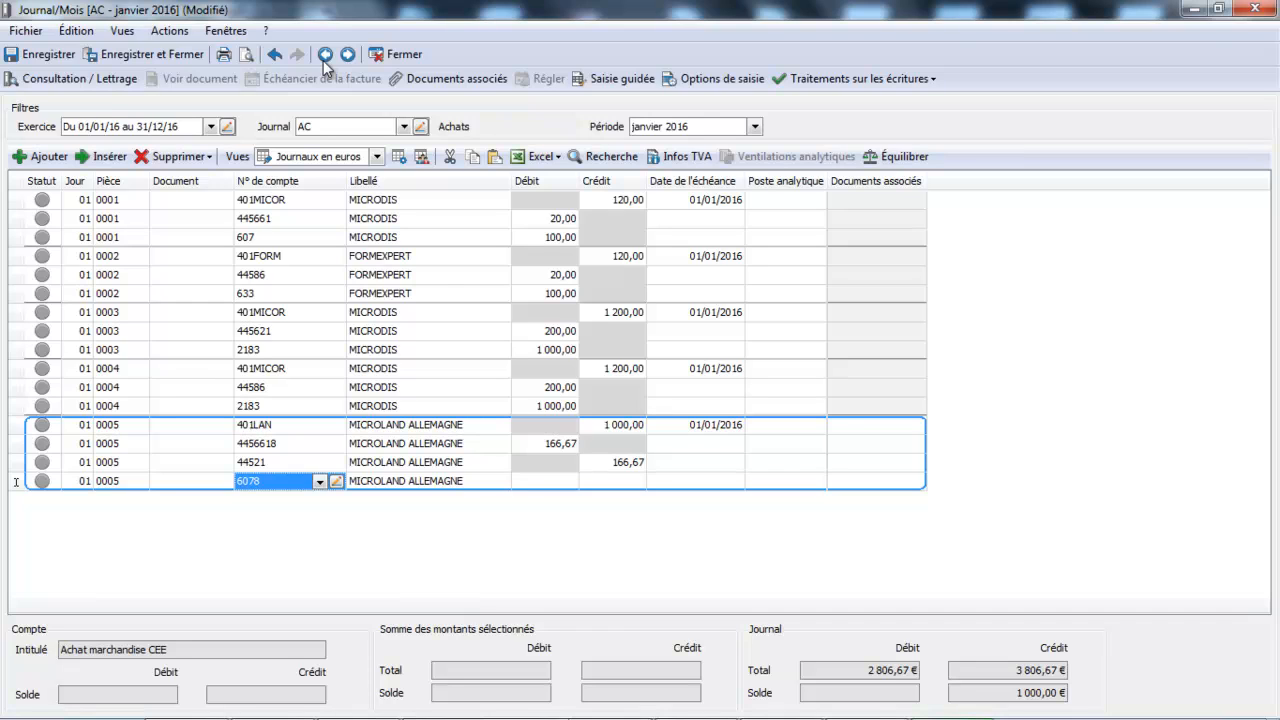
Debit 1 000,00 to the 6078 line of entry 0005
left_click(529, 482)
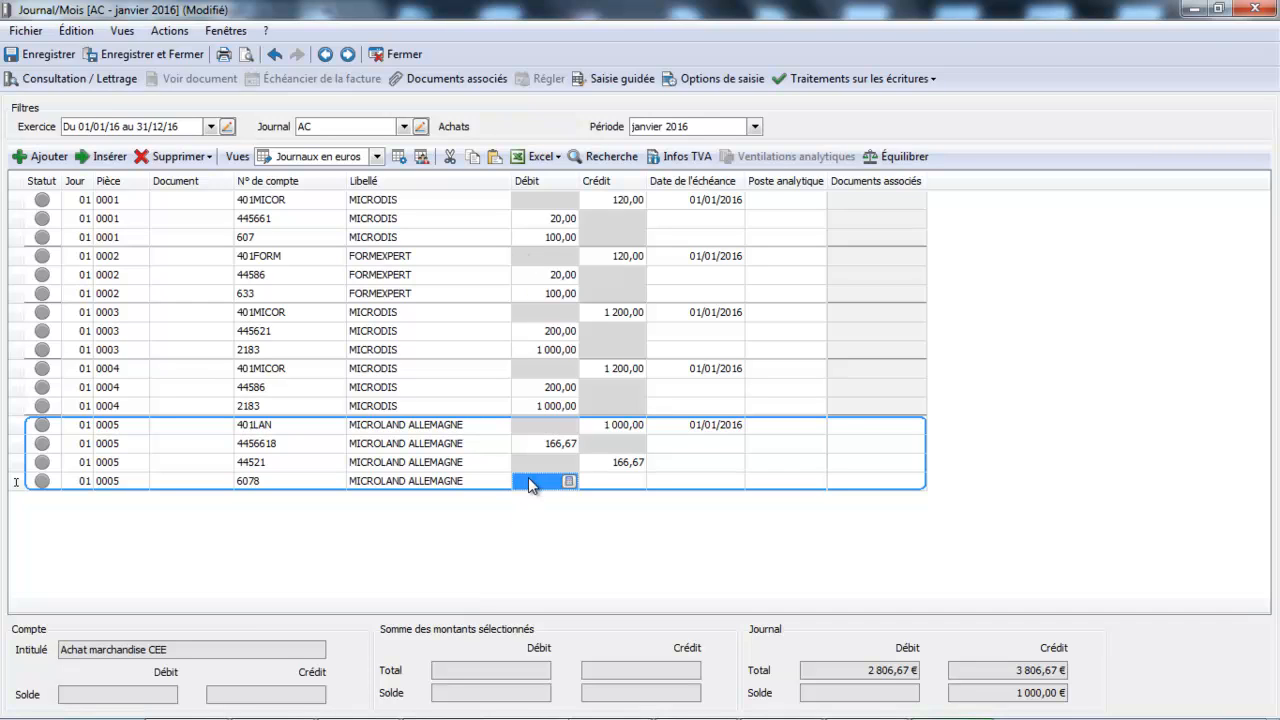
type("1000")
key("Return")
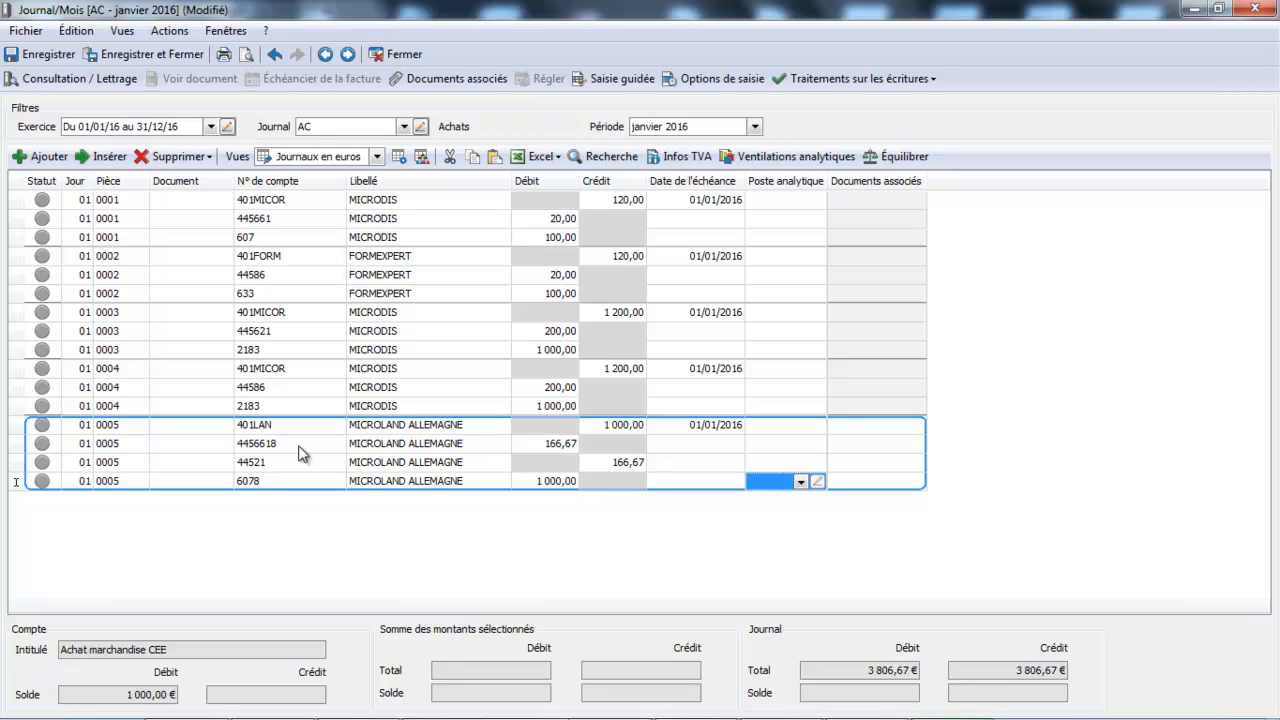
left_click(445, 708)
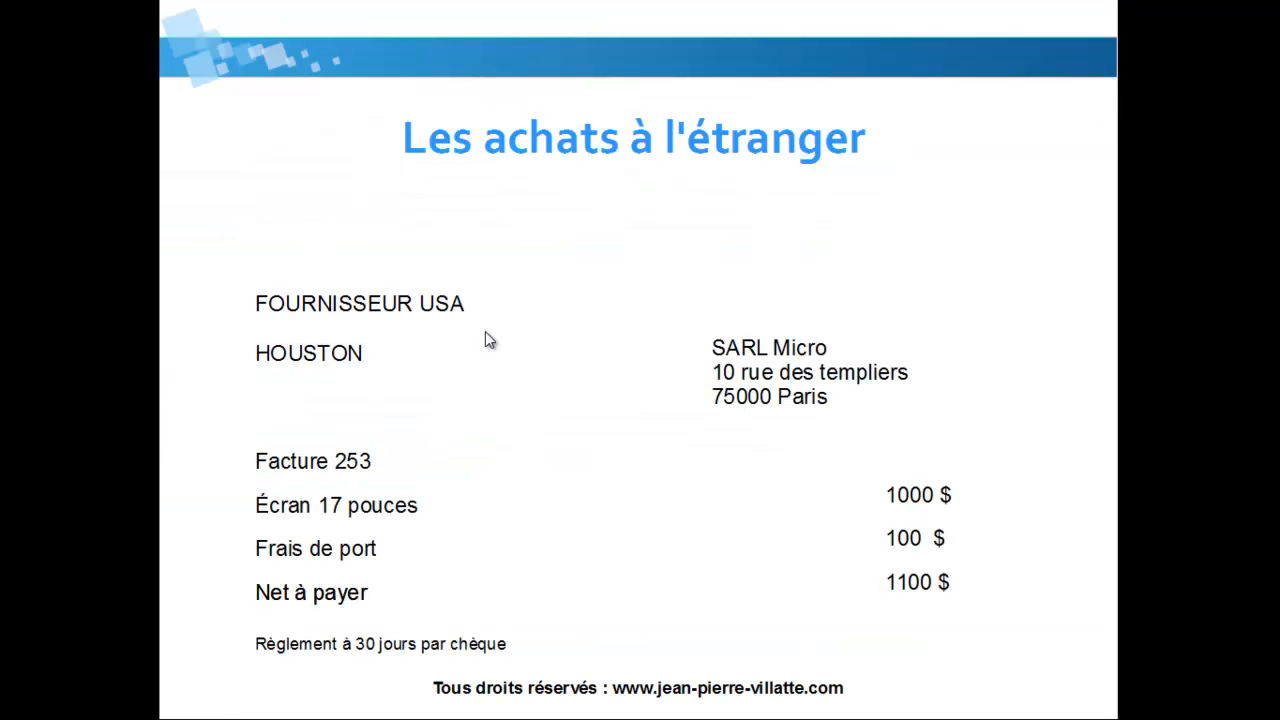
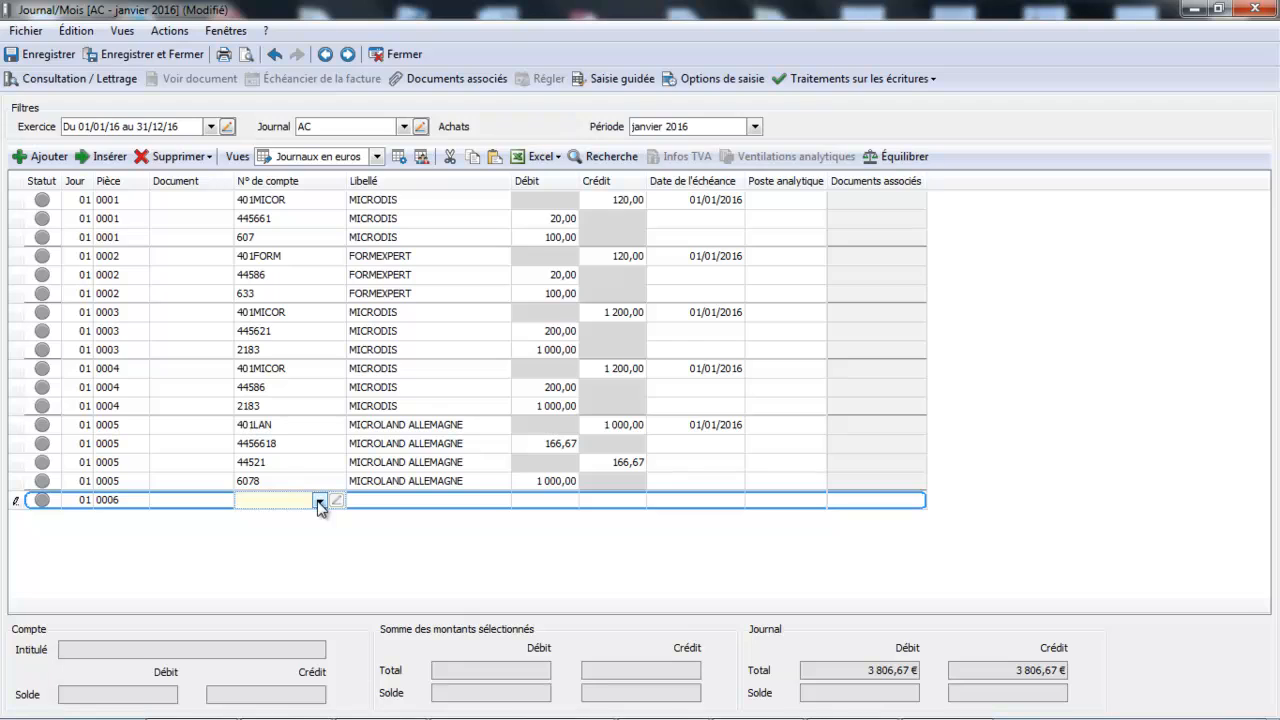
Create supplier account 401HUE titled "FOURNISSEUR HORS UE", save it and assign it to the first line of entry 0006
left_click(319, 501)
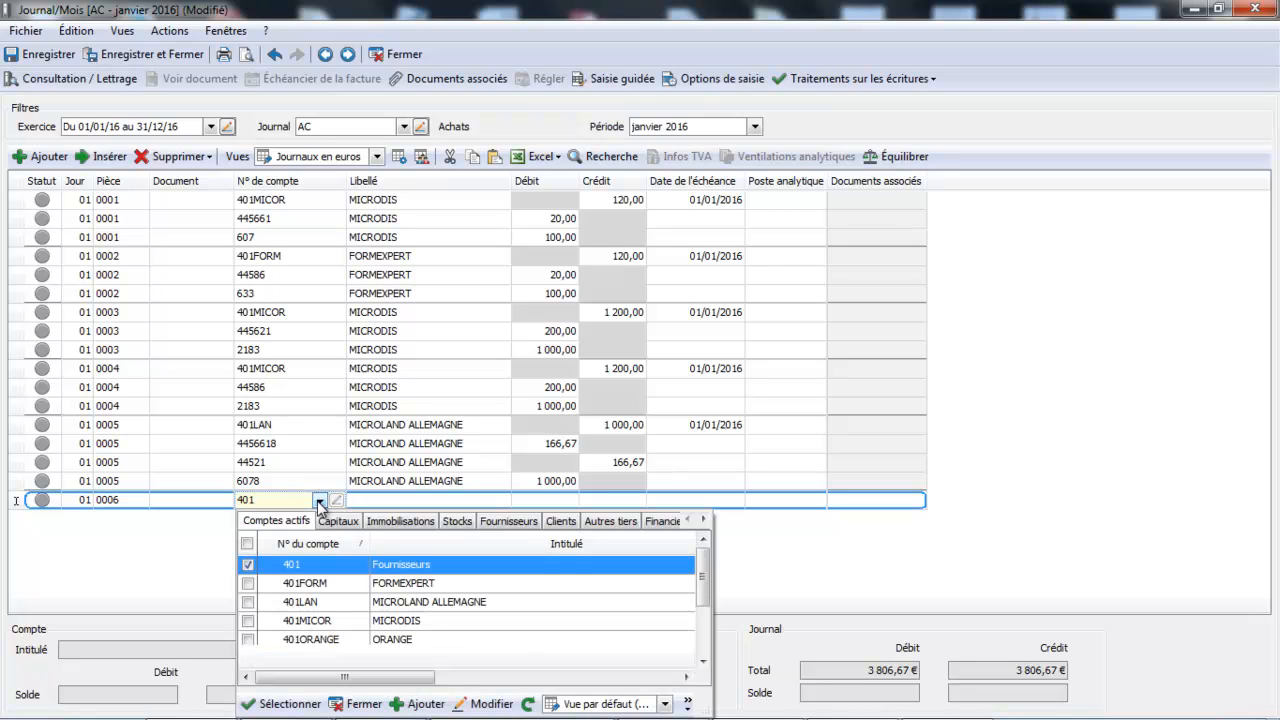
type("HUE")
left_click(410, 704)
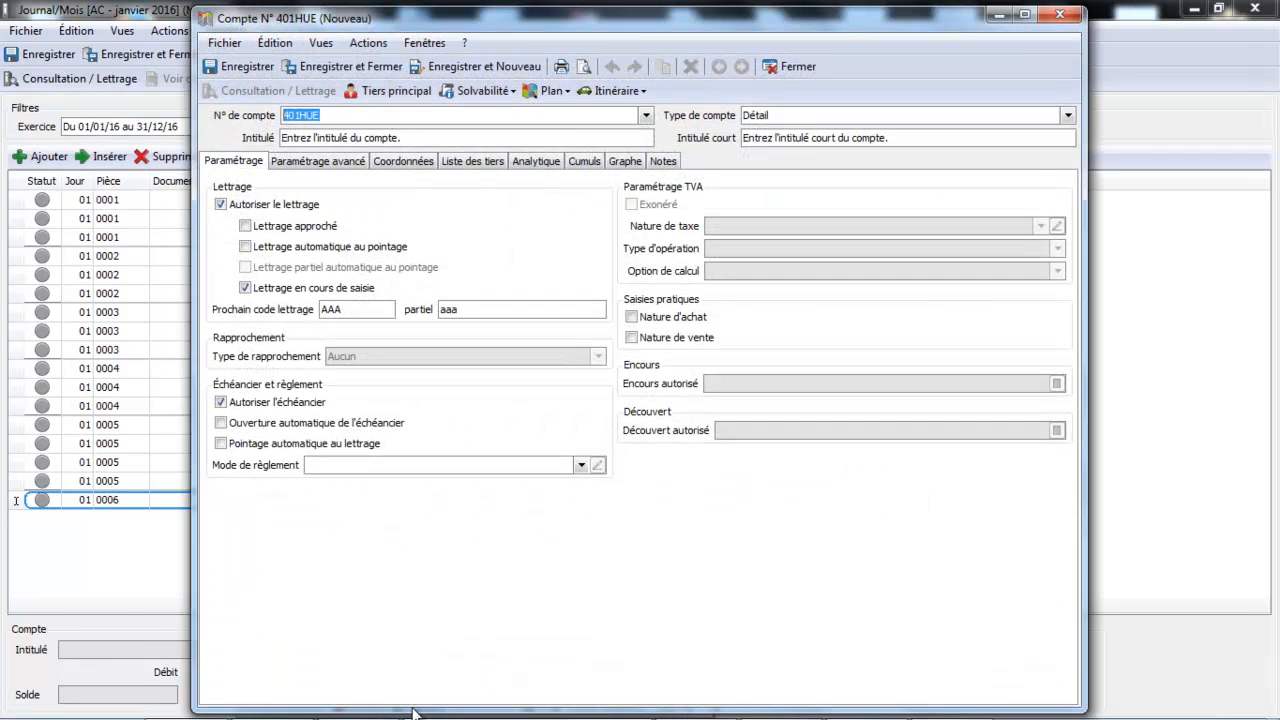
left_click(360, 138)
type("FOUR")
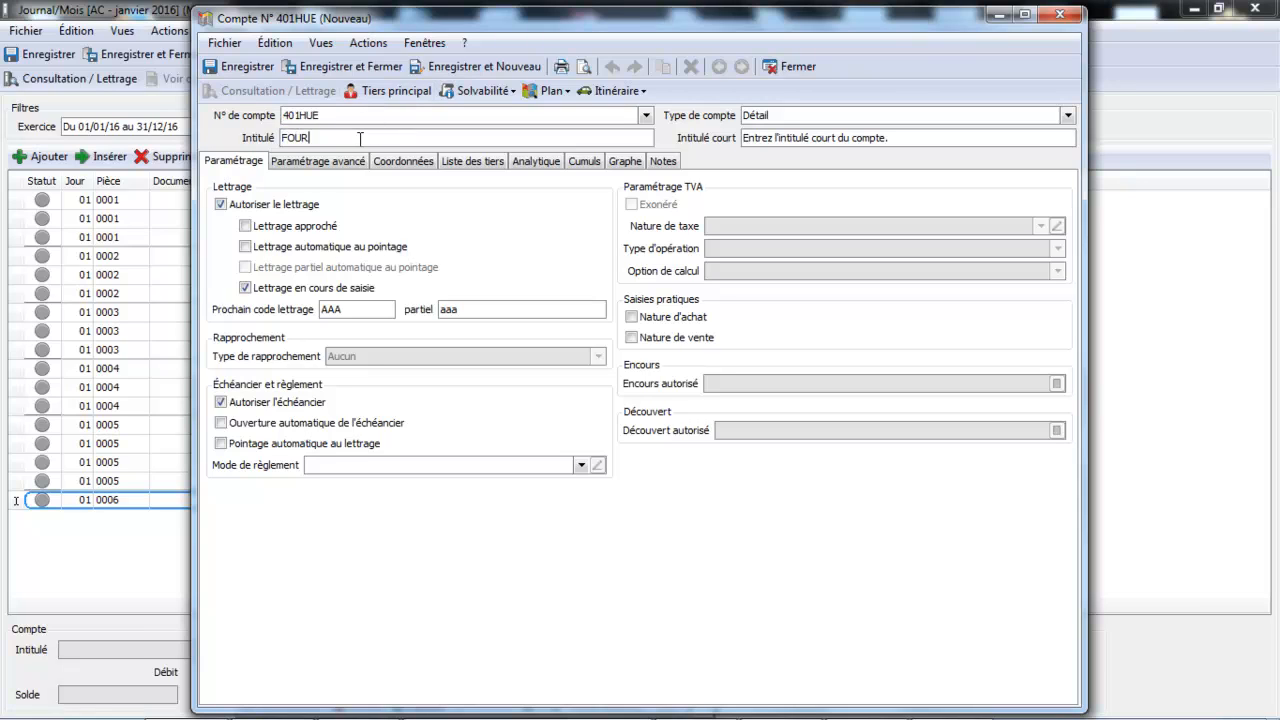
type("NISSEUR HORS UE")
key("Tab")
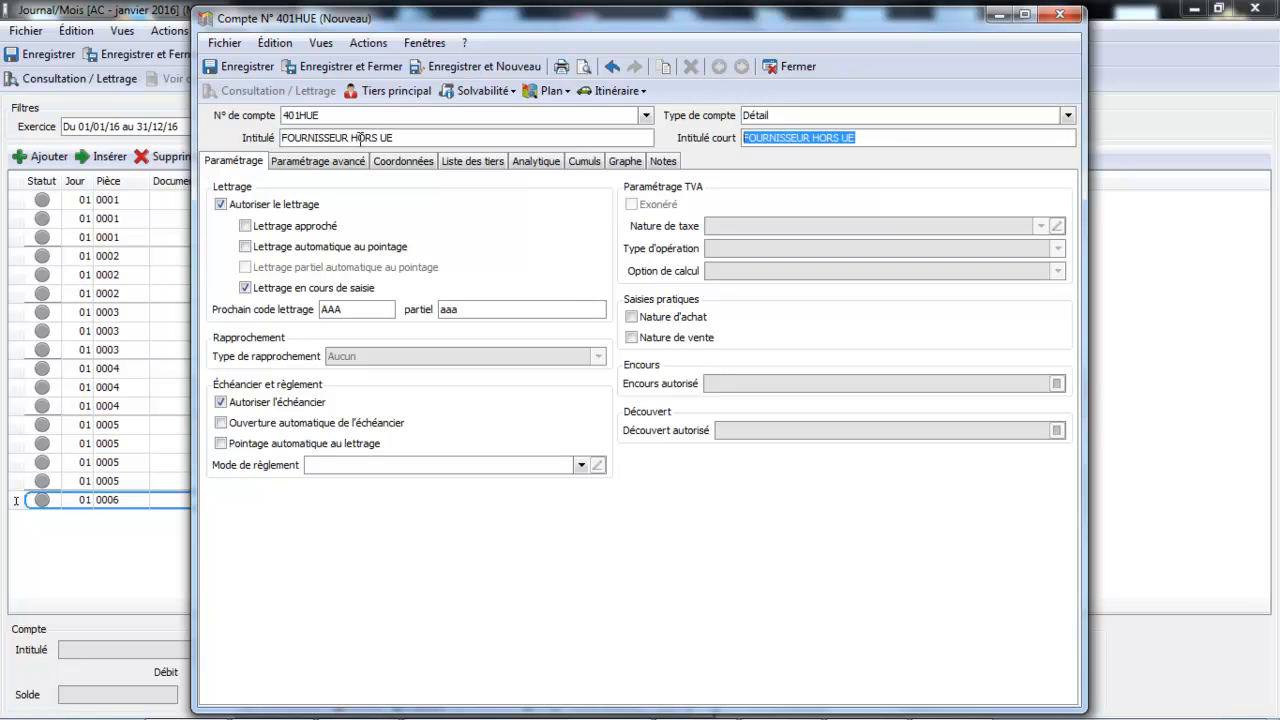
left_click(357, 75)
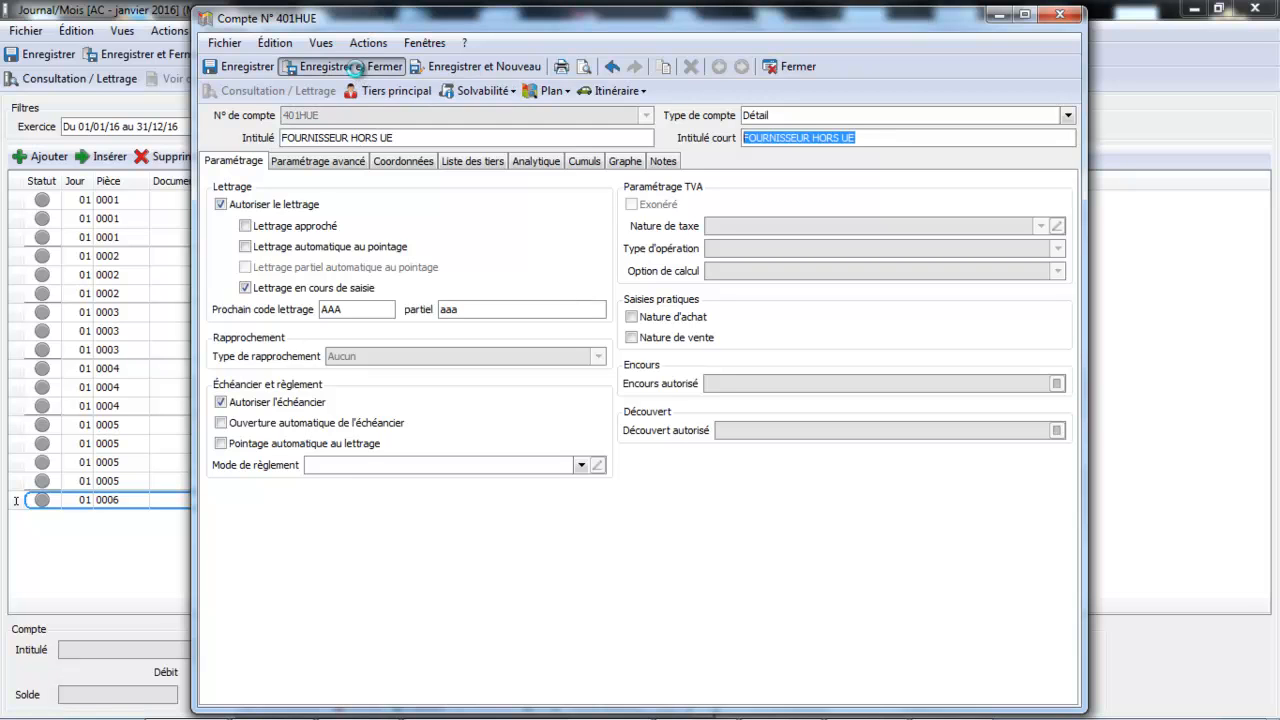
key("Tab")
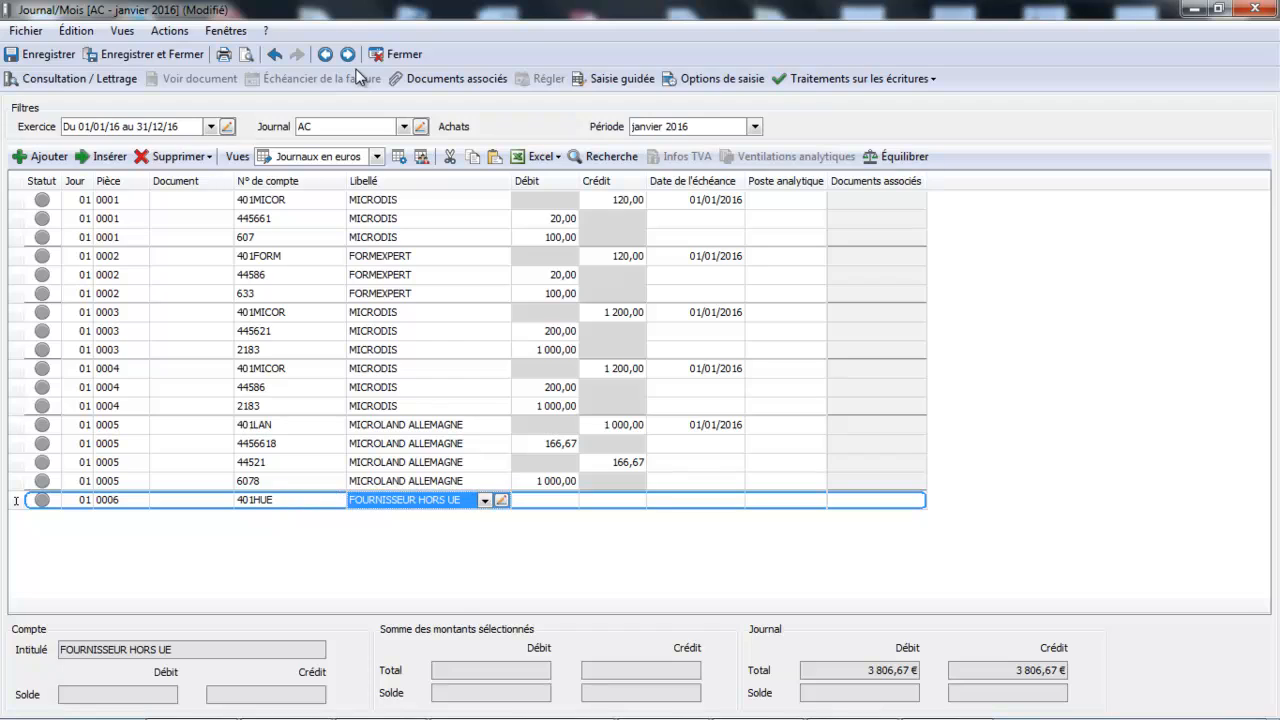
key("Tab")
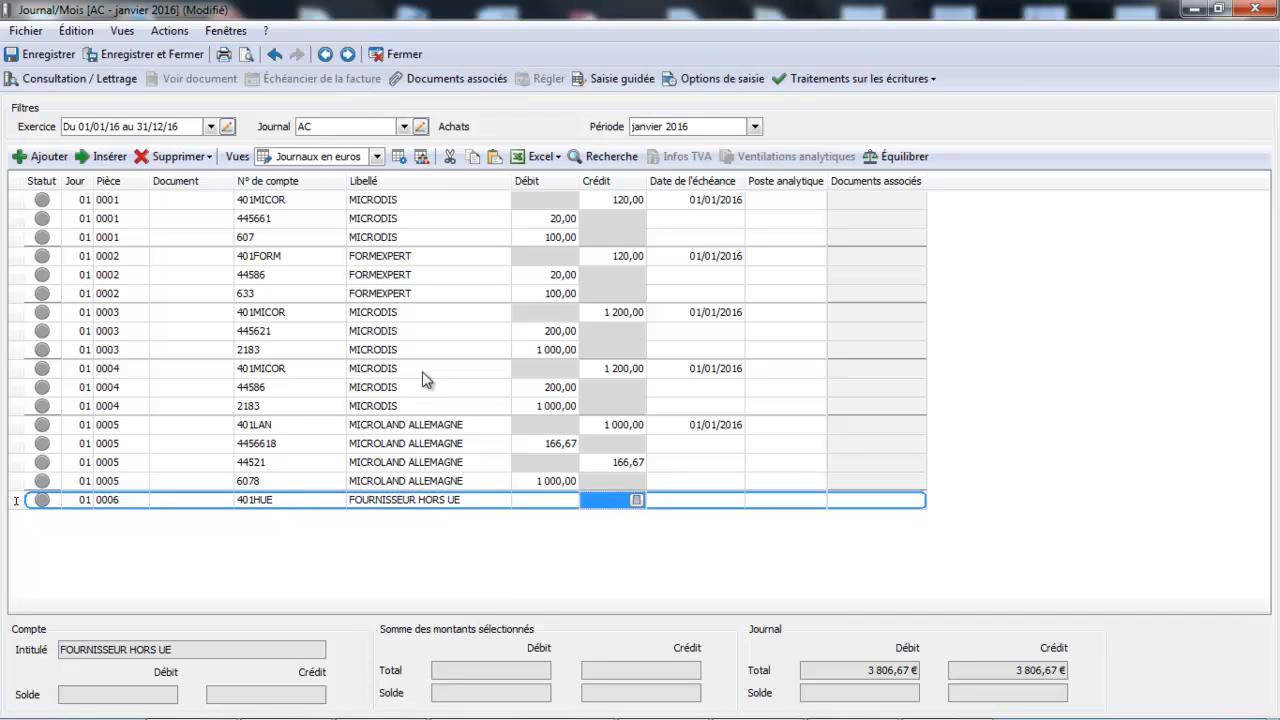
Credit 1 005,00 to the 401HUE line of entry 0006, keeping the proposed due date
left_click(593, 500)
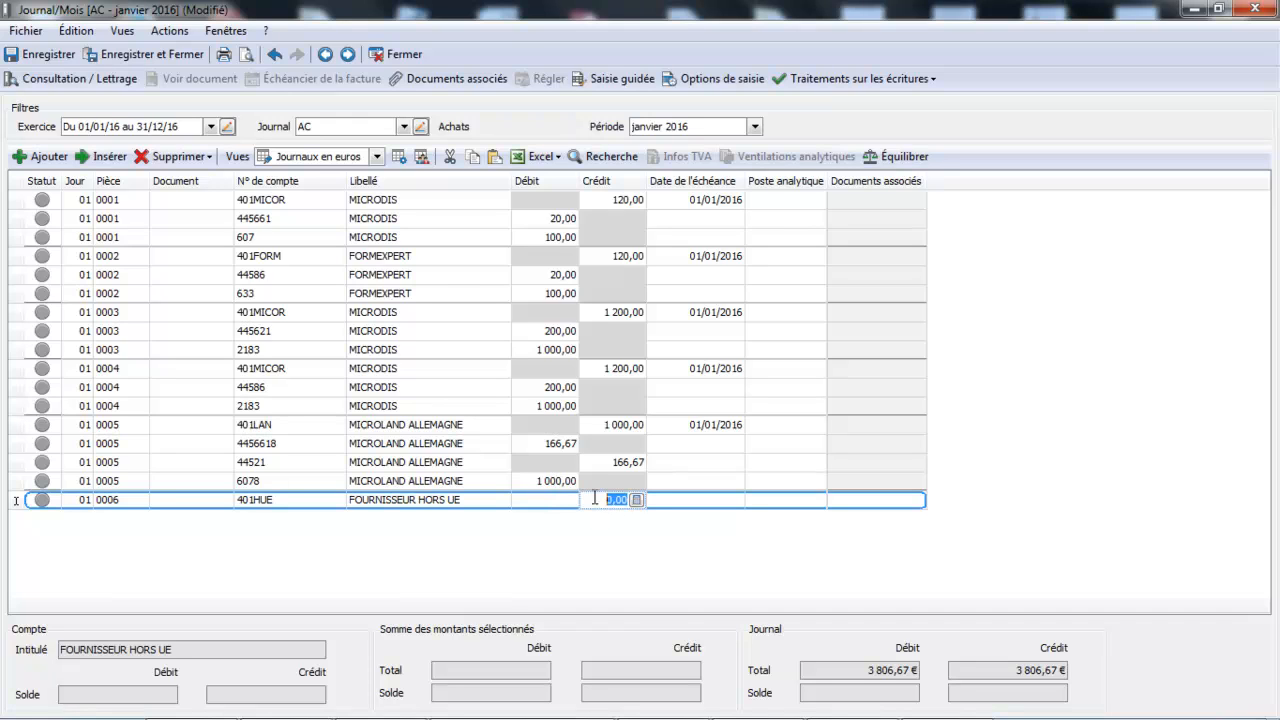
type("1 005")
key("Return")
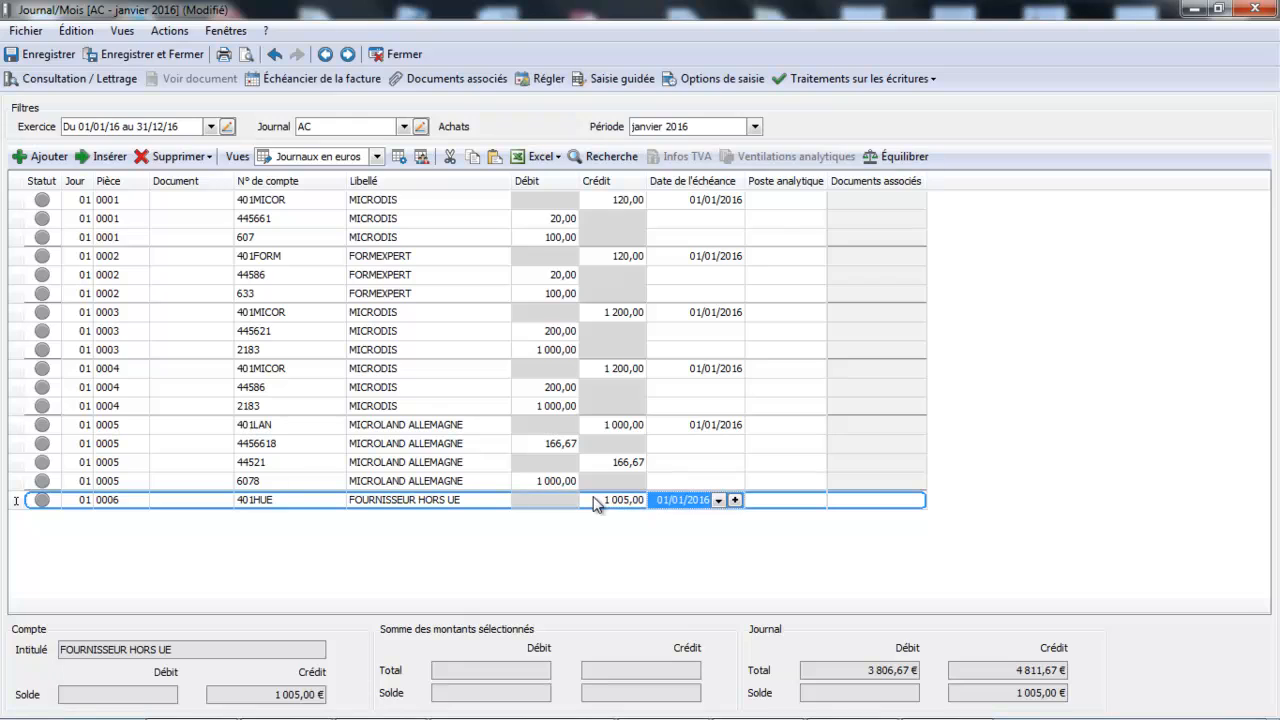
key("Return")
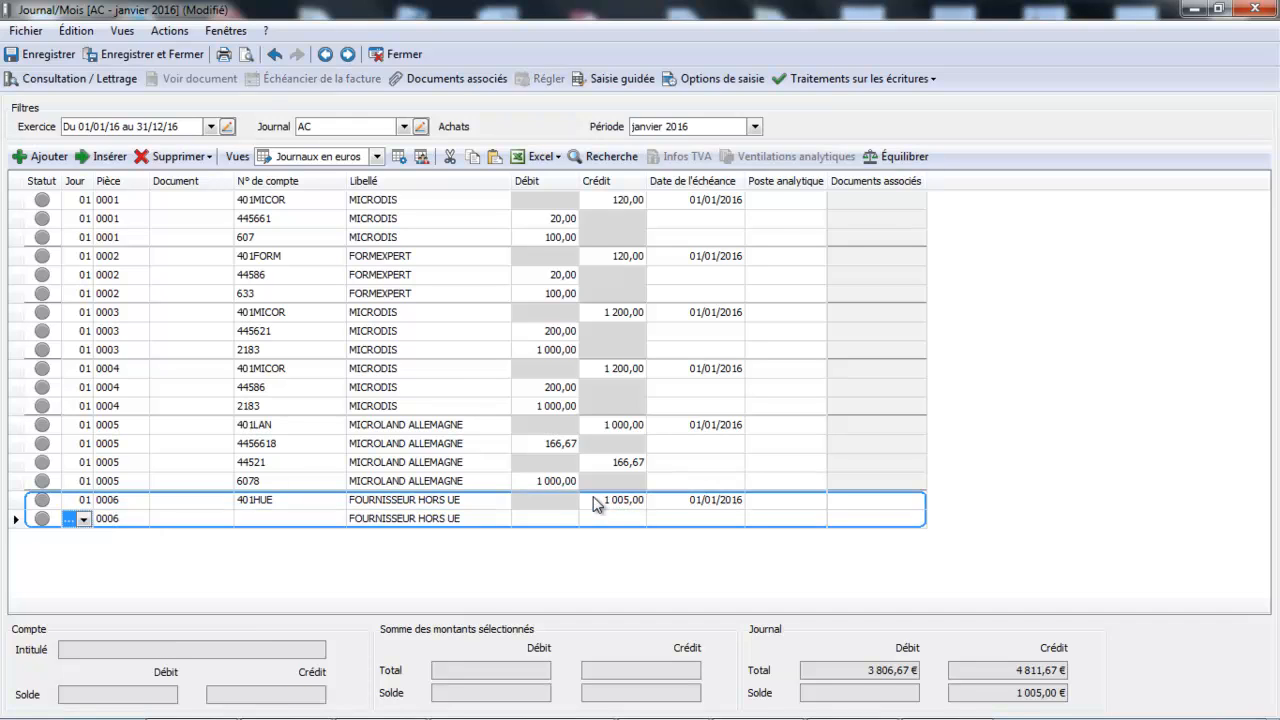
Correct the 401HUE line's credit to 1 110,00 and add a second line to entry 0006
left_click(595, 500)
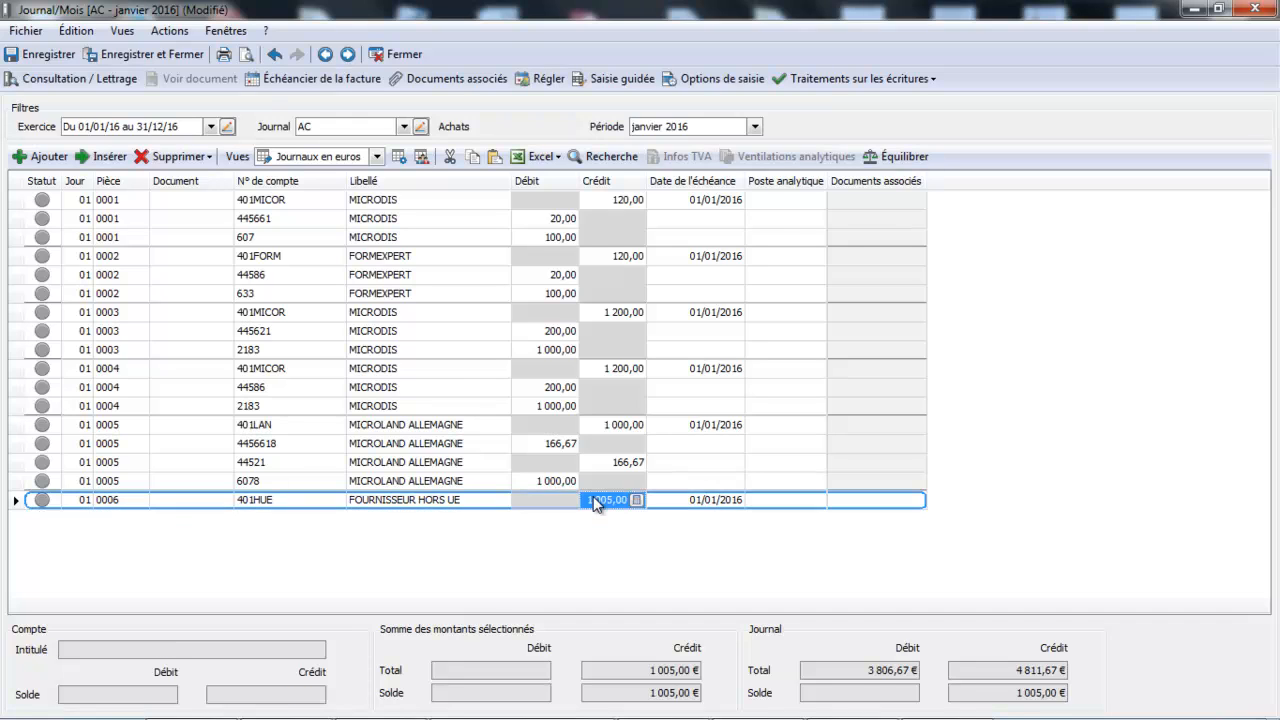
key("BackSpace")
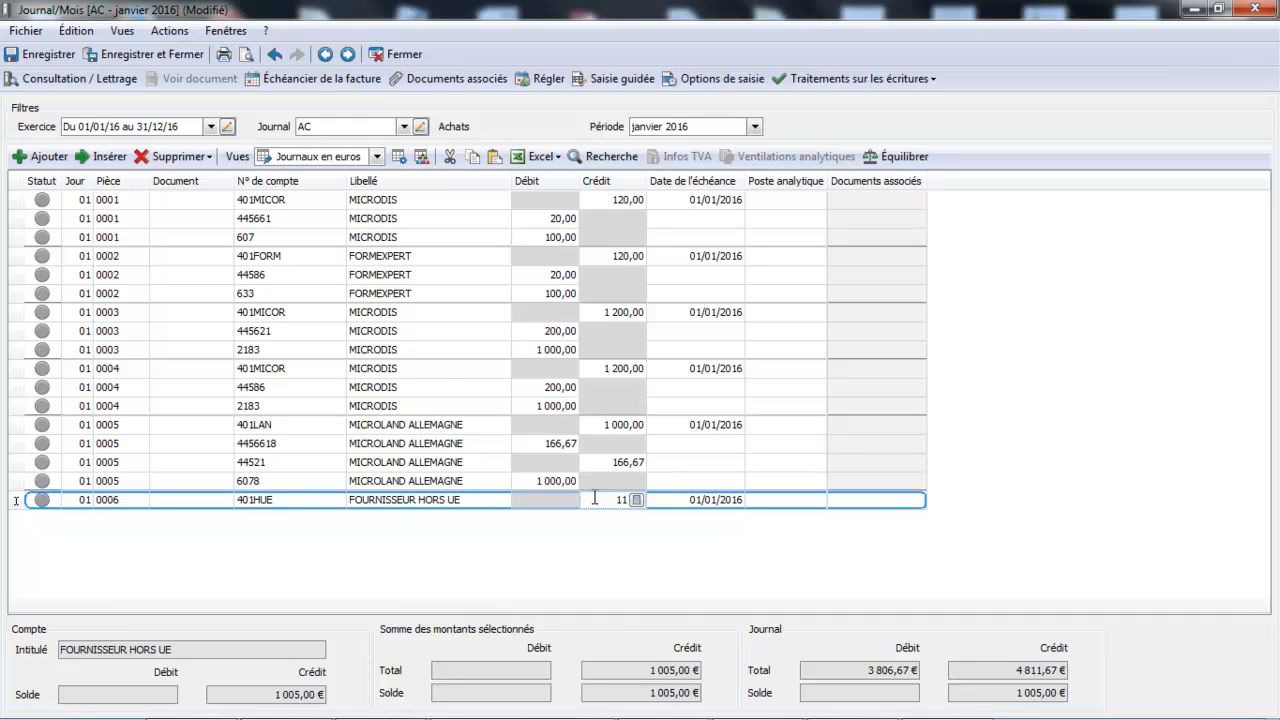
type("0")
key("Tab")
key("Tab")
key("Tab")
key("Tab")
key("Tab")
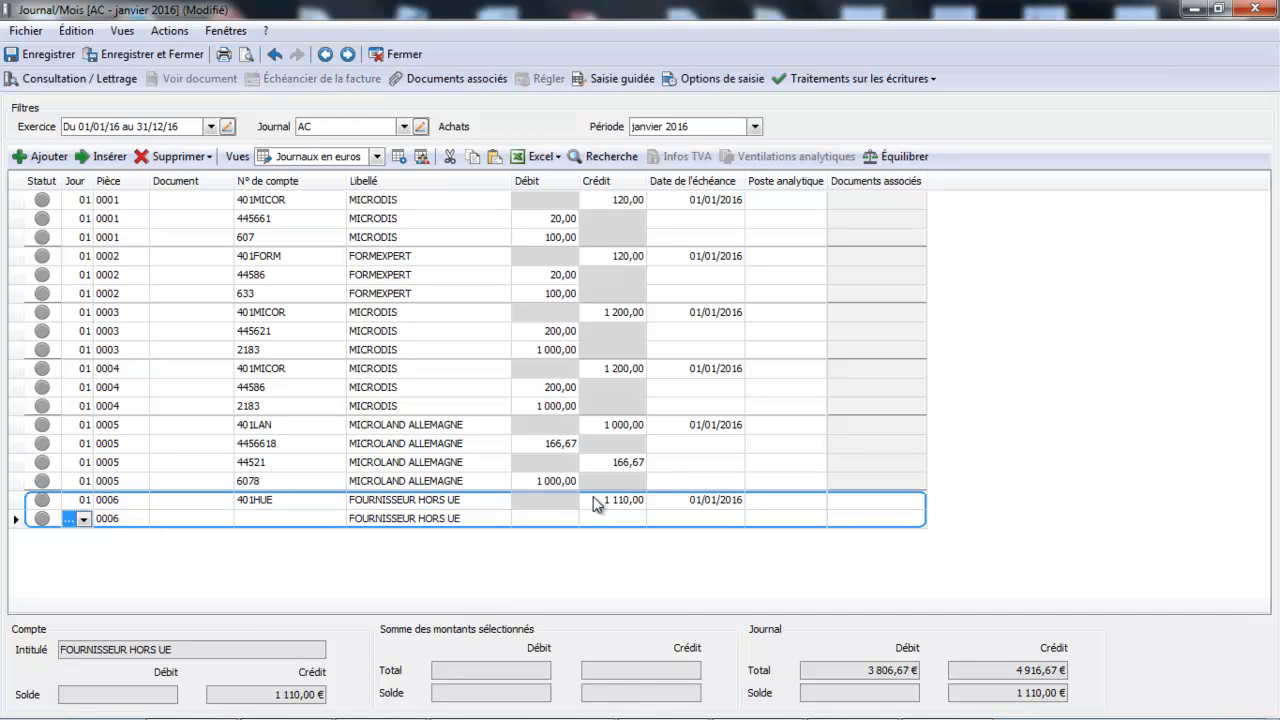
Create purchase account 6079 titled "Achat de marchandise hors UE", save it and assign it to the second line of entry 0006
type("607")
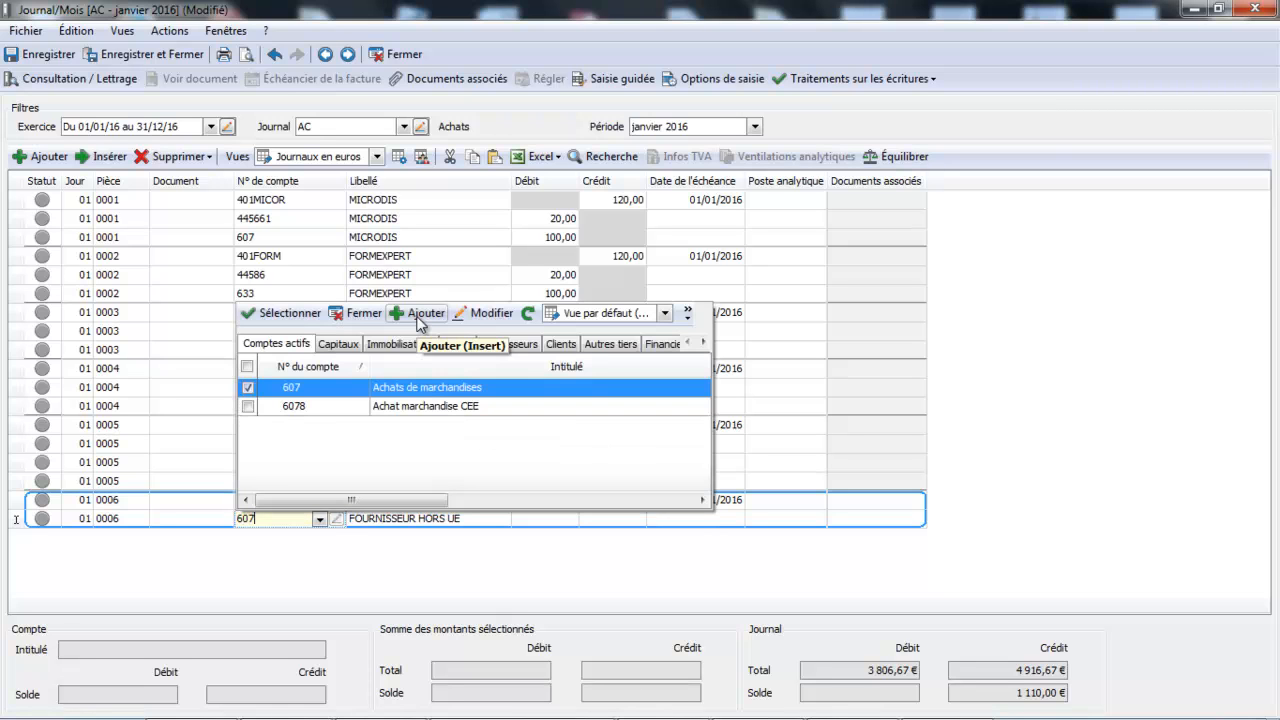
left_click(415, 314)
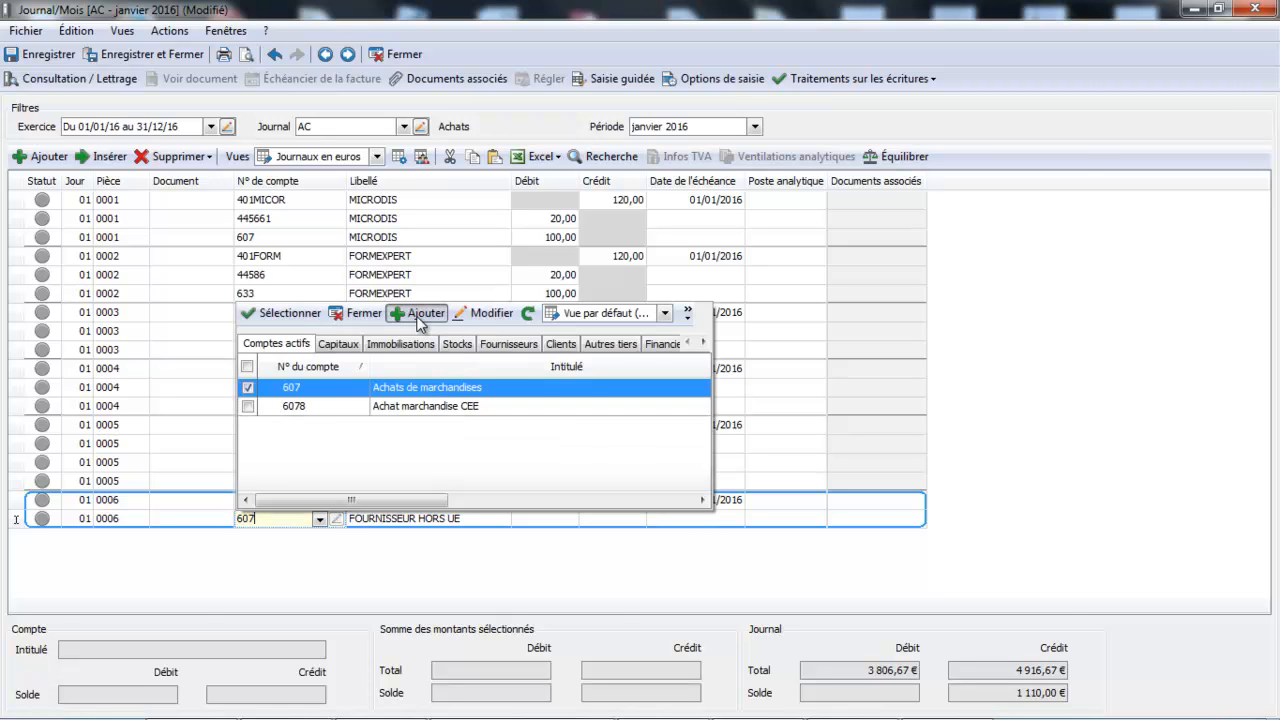
type("6079")
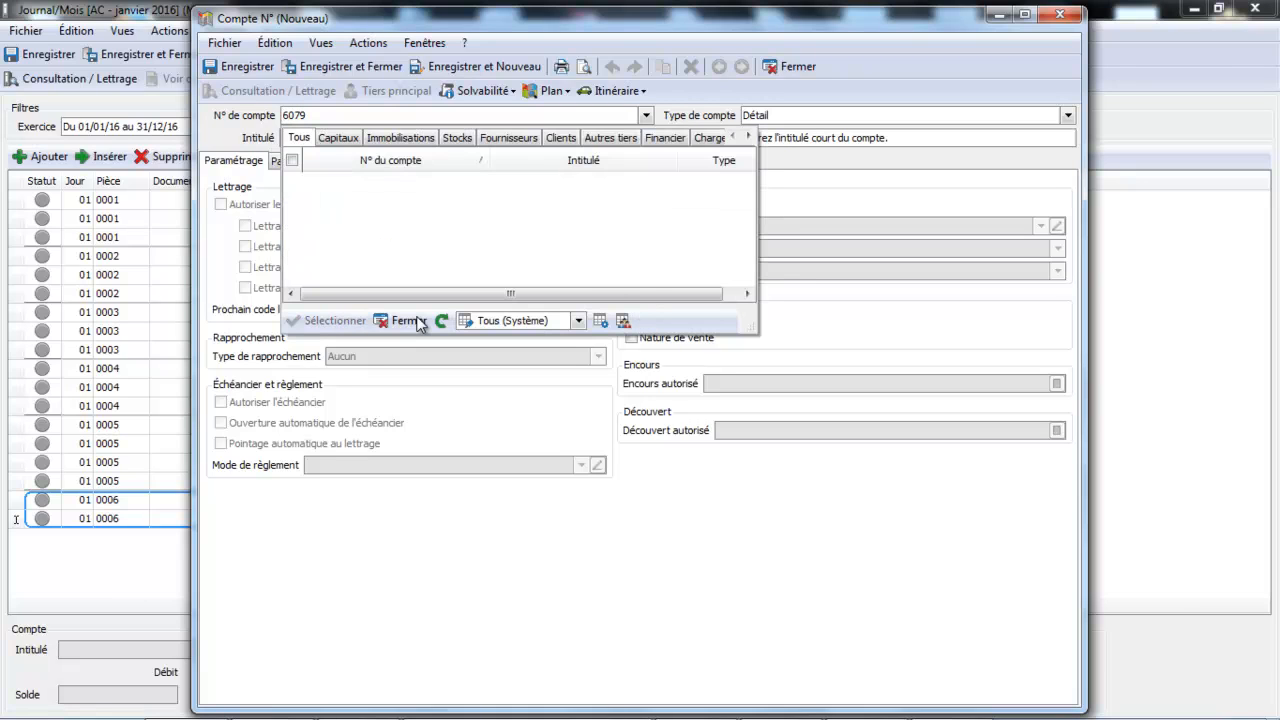
left_click(410, 321)
left_click(398, 140)
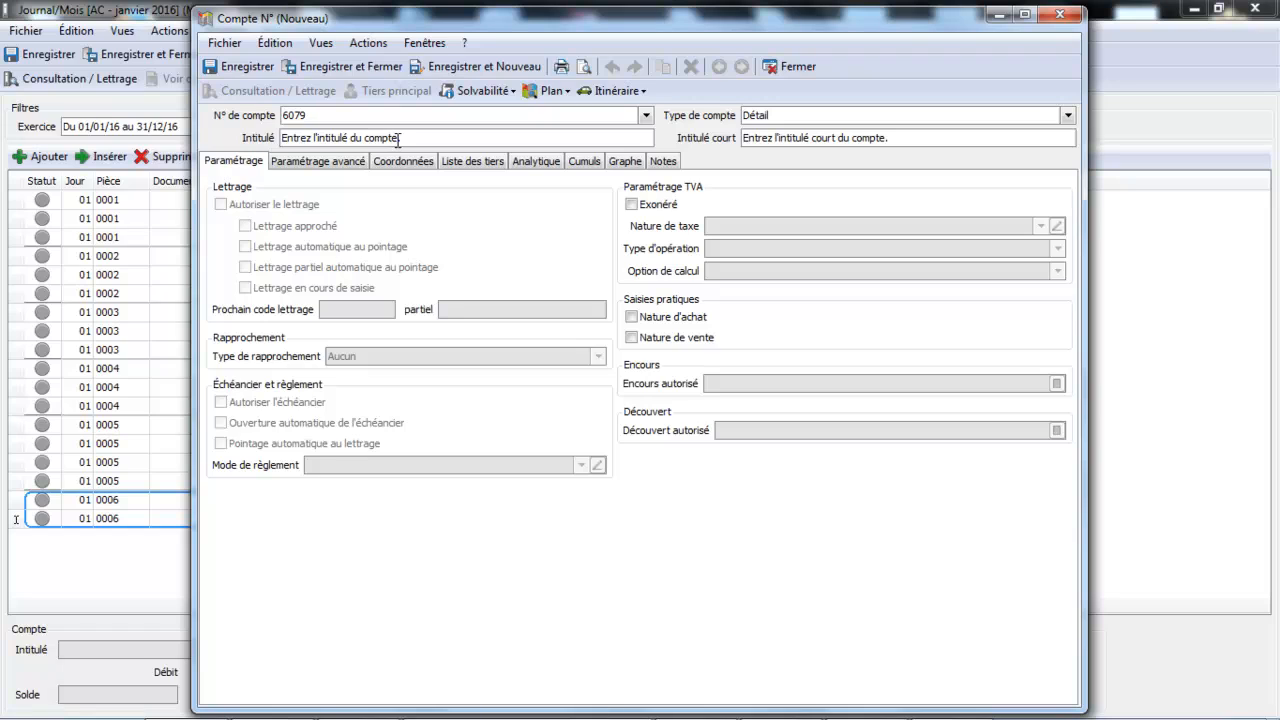
type("Achat de marchandise")
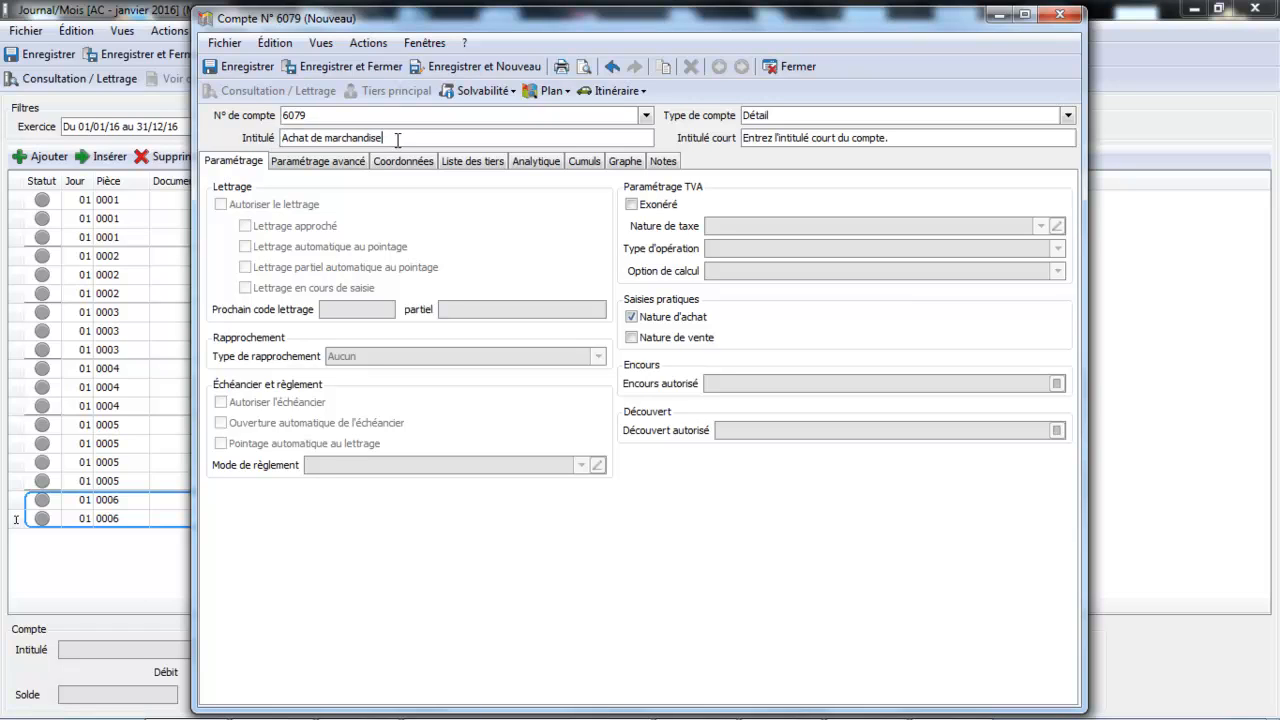
type(" hors UE")
key("Tab")
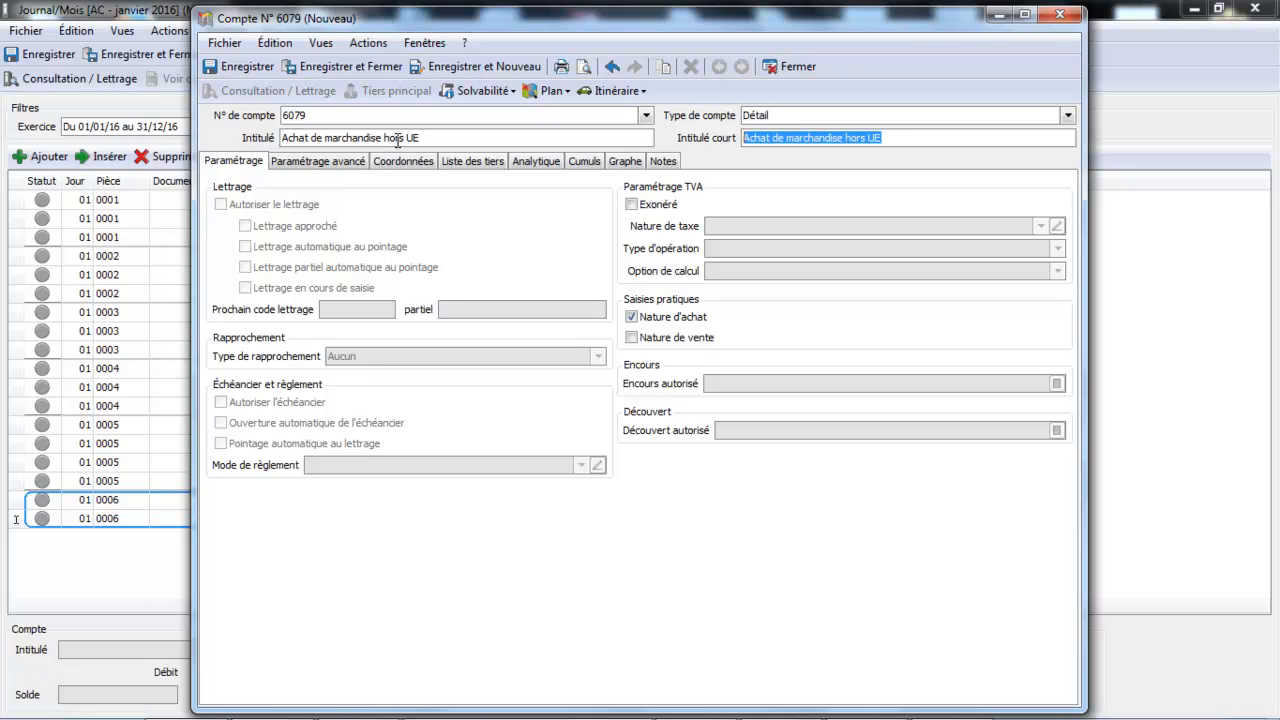
left_click(340, 68)
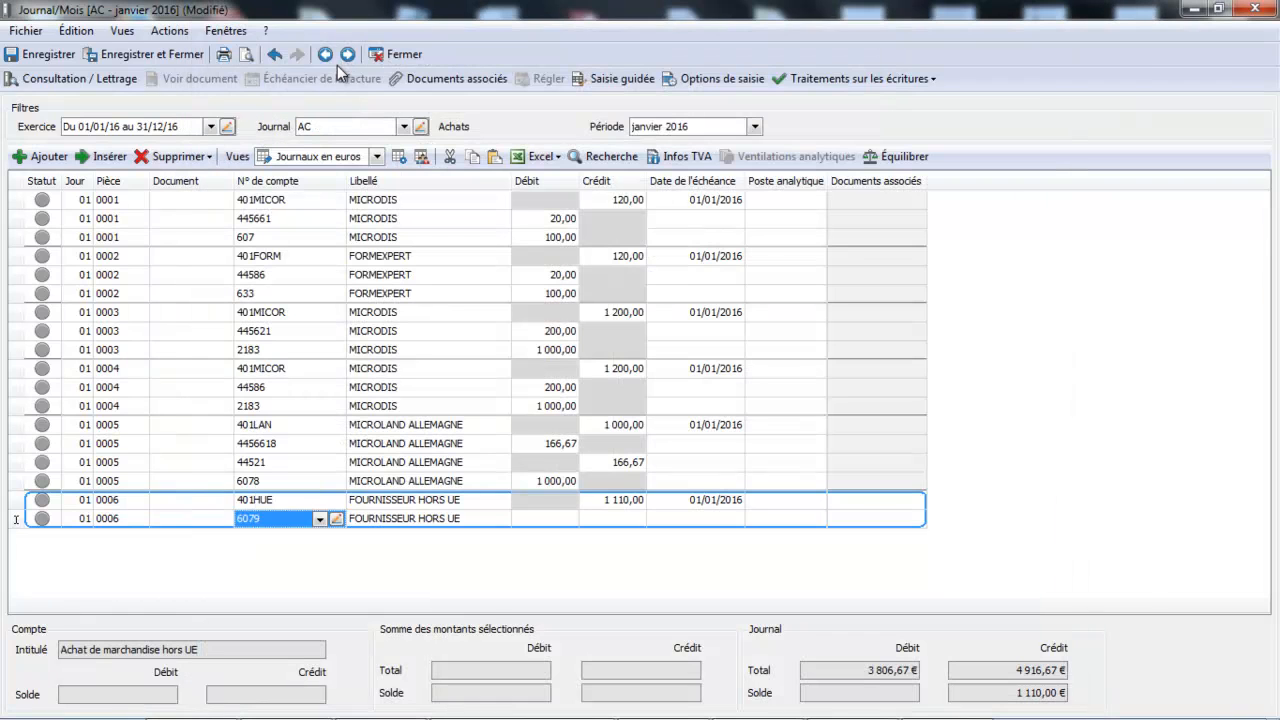
Debit 1 005,00 to the 6079 line and add a third line to entry 0006
key("Return")
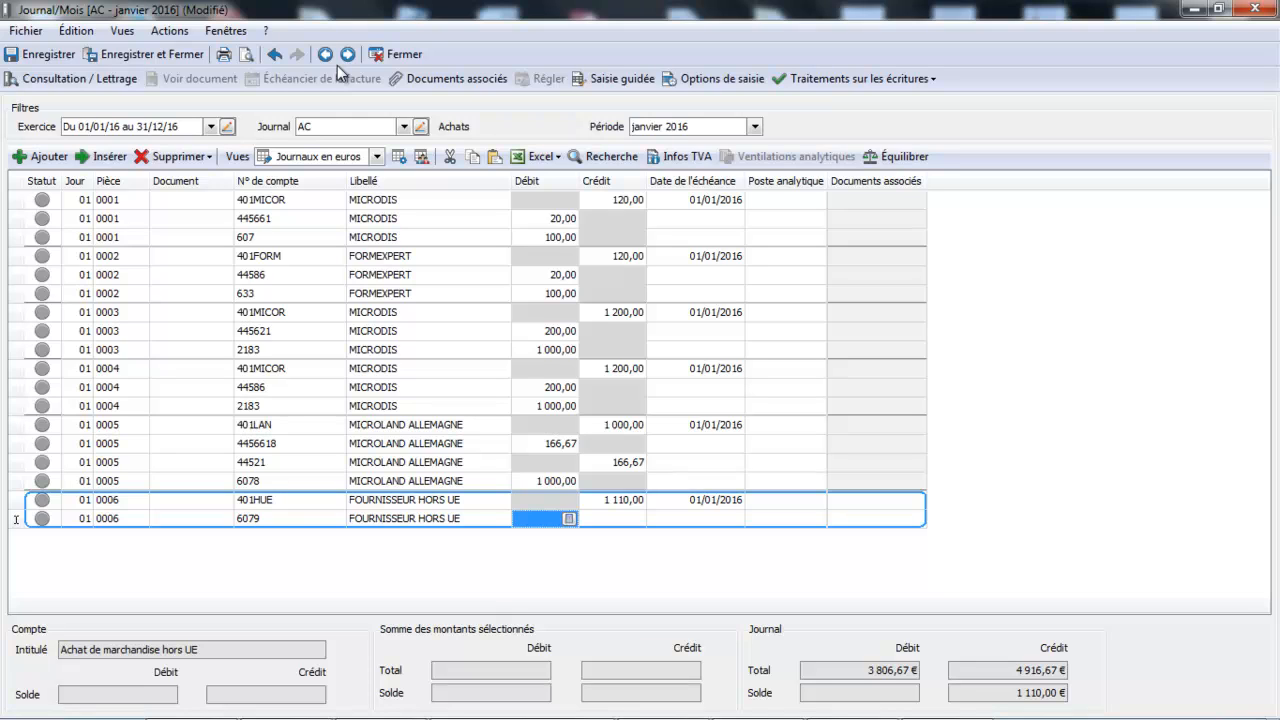
type("1 00")
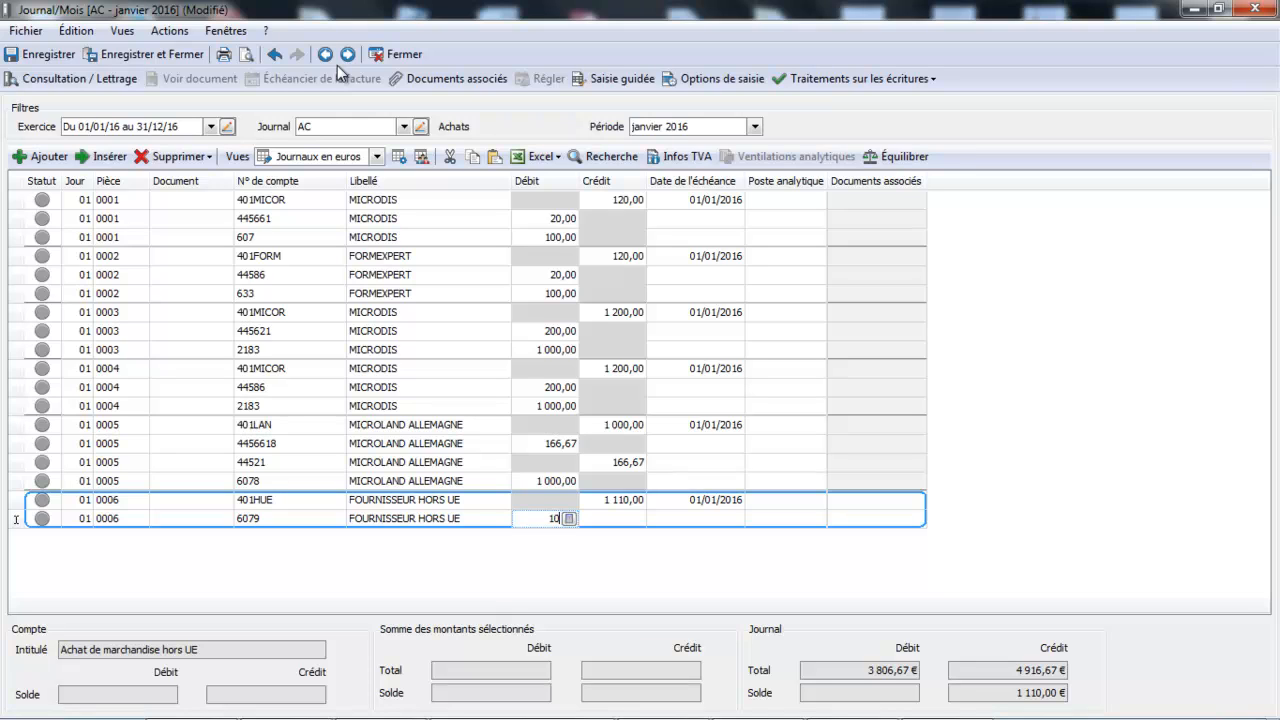
type("5")
key("Return")
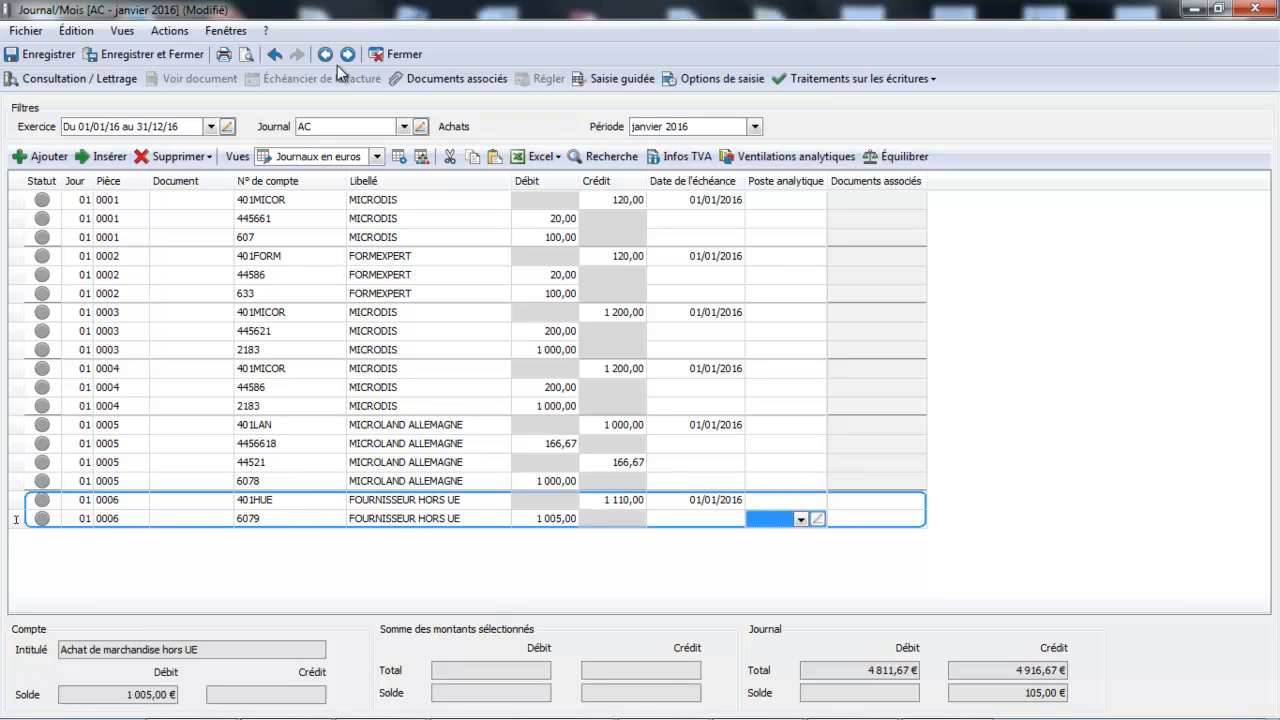
key("Return")
key("Return")
key("Return")
key("Return")
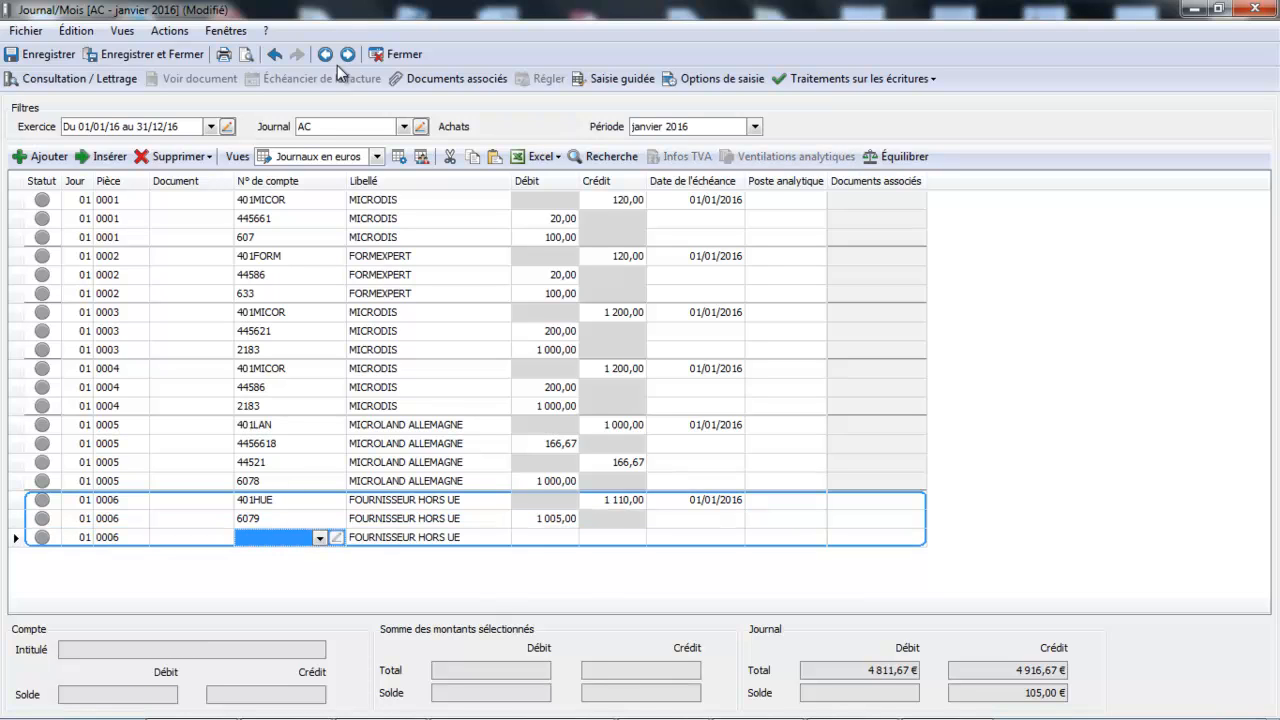
Create account 6245 titled "Frais de port achat hors ue", save it and assign it to the third line of entry 0006
type("624")
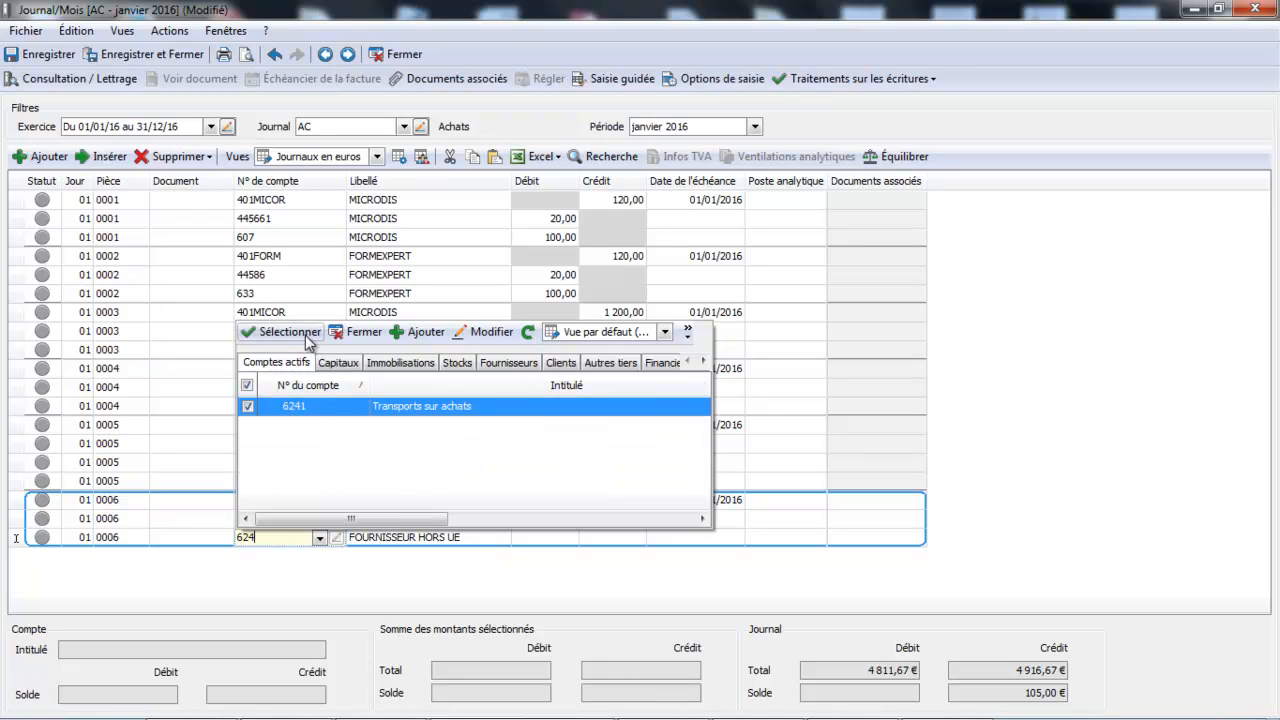
left_click(415, 331)
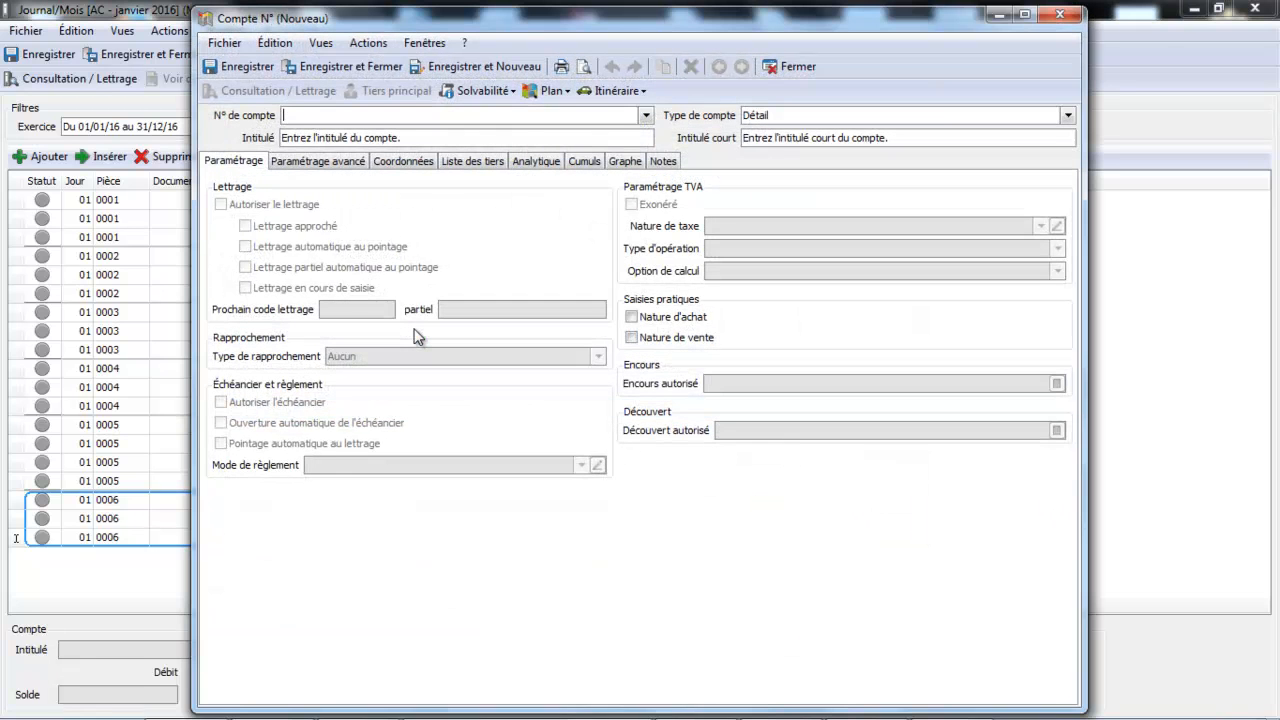
type("62450")
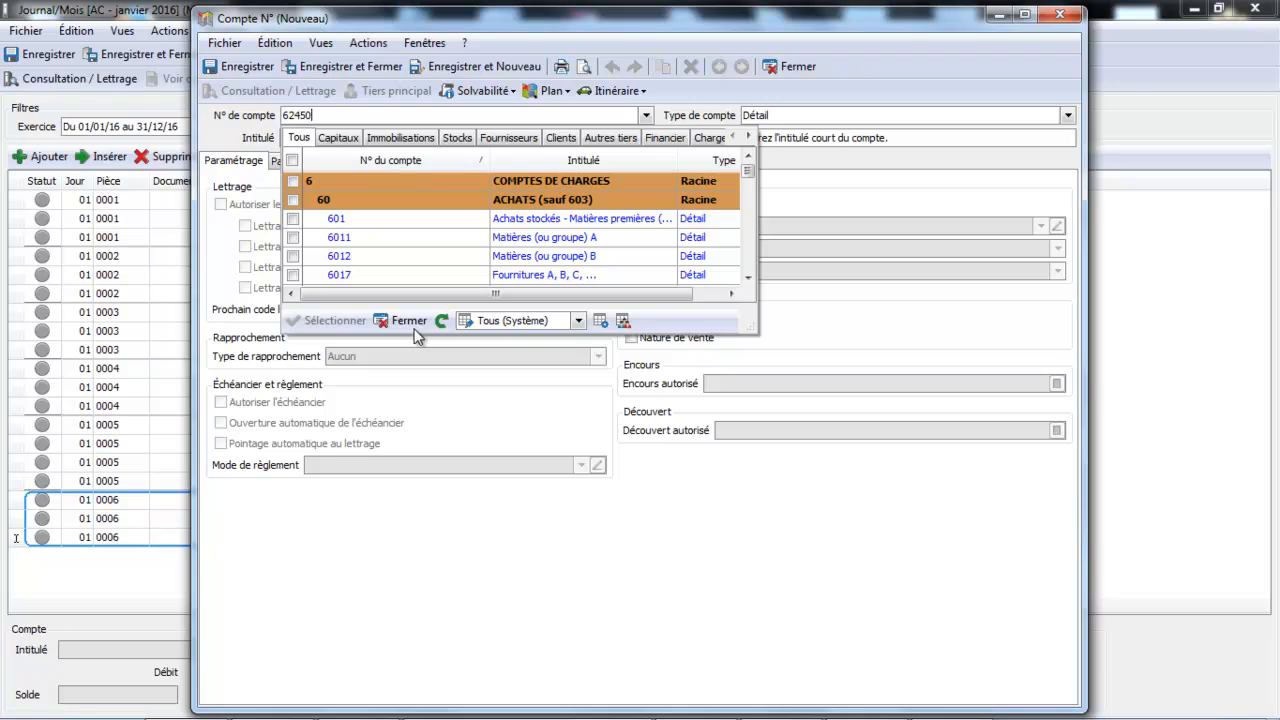
key("BackSpace")
key("Tab")
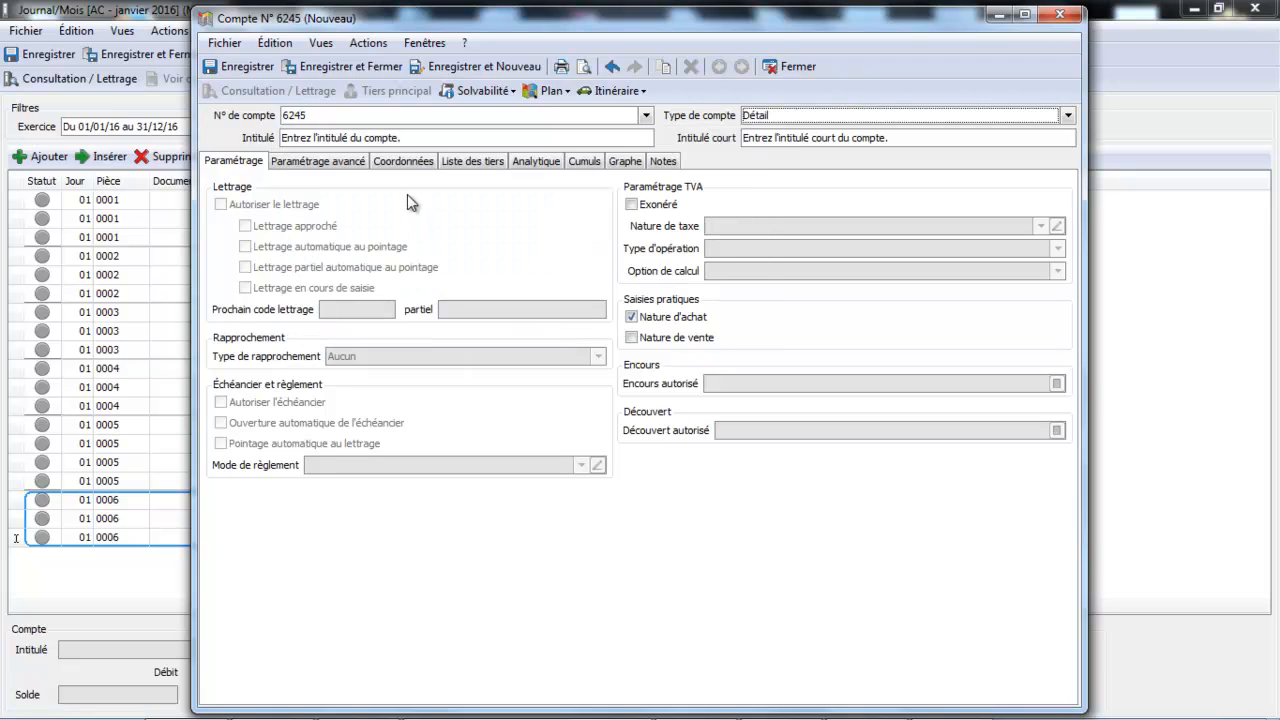
left_click(391, 137)
type("Fr")
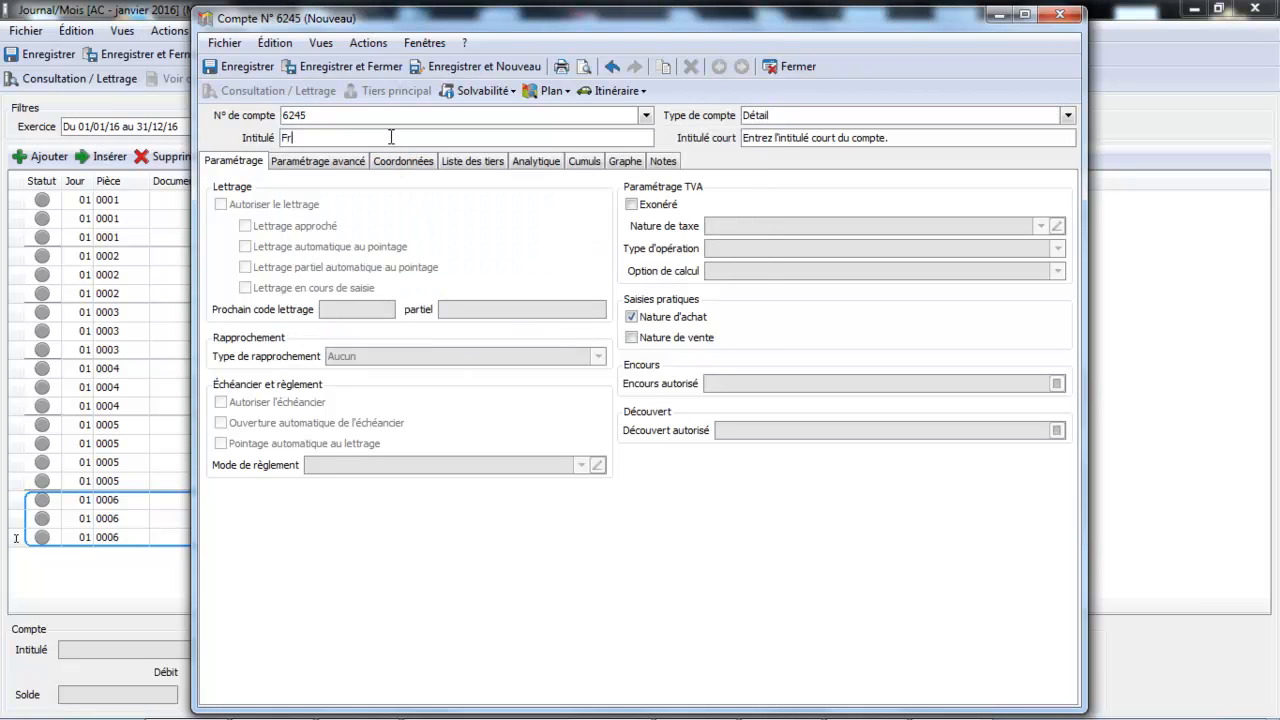
type("ais de port achat hors ue")
key("Tab")
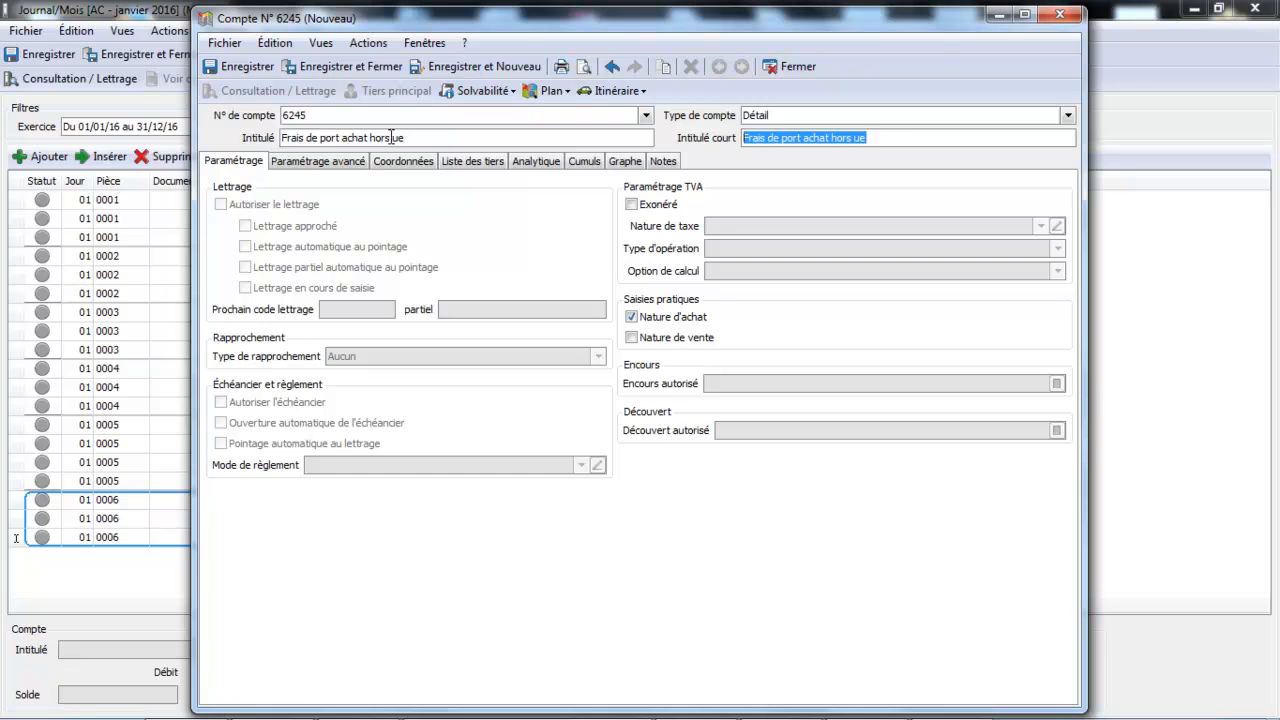
left_click(341, 68)
Debit 105,00 to the 6245 line of entry 0006 and start entry 0007
key("Tab")
key("Tab")
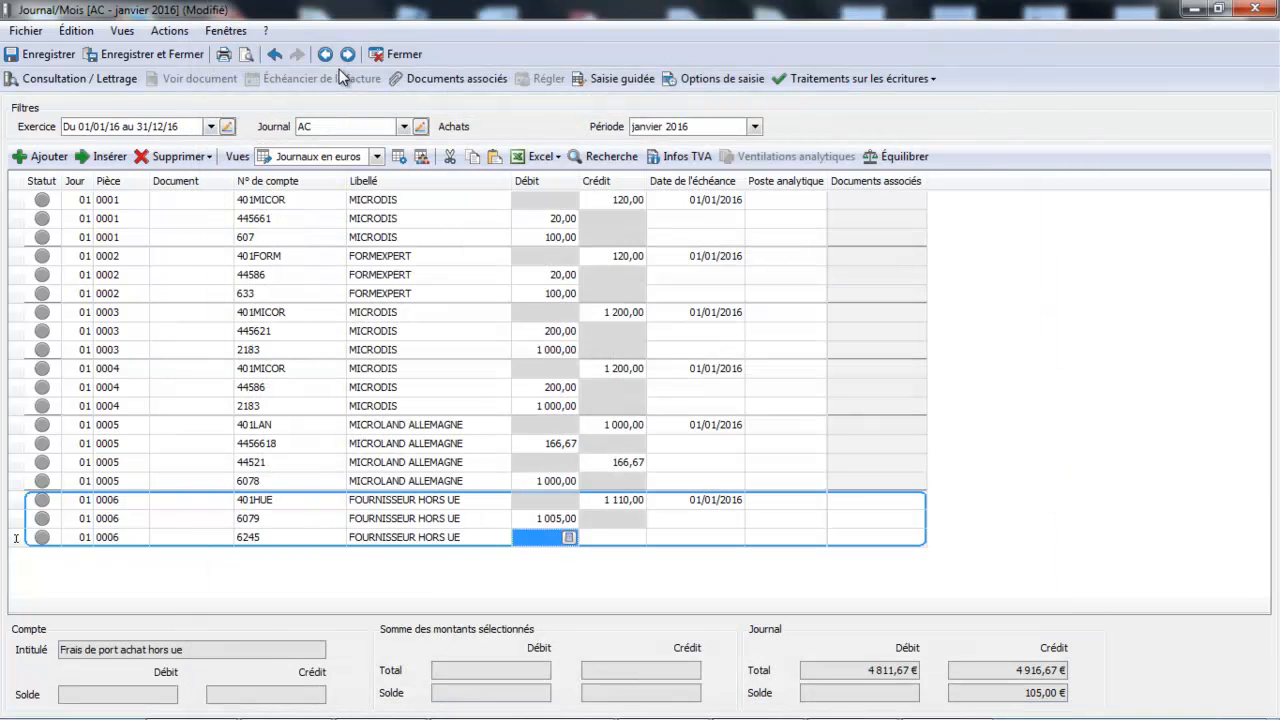
type("10")
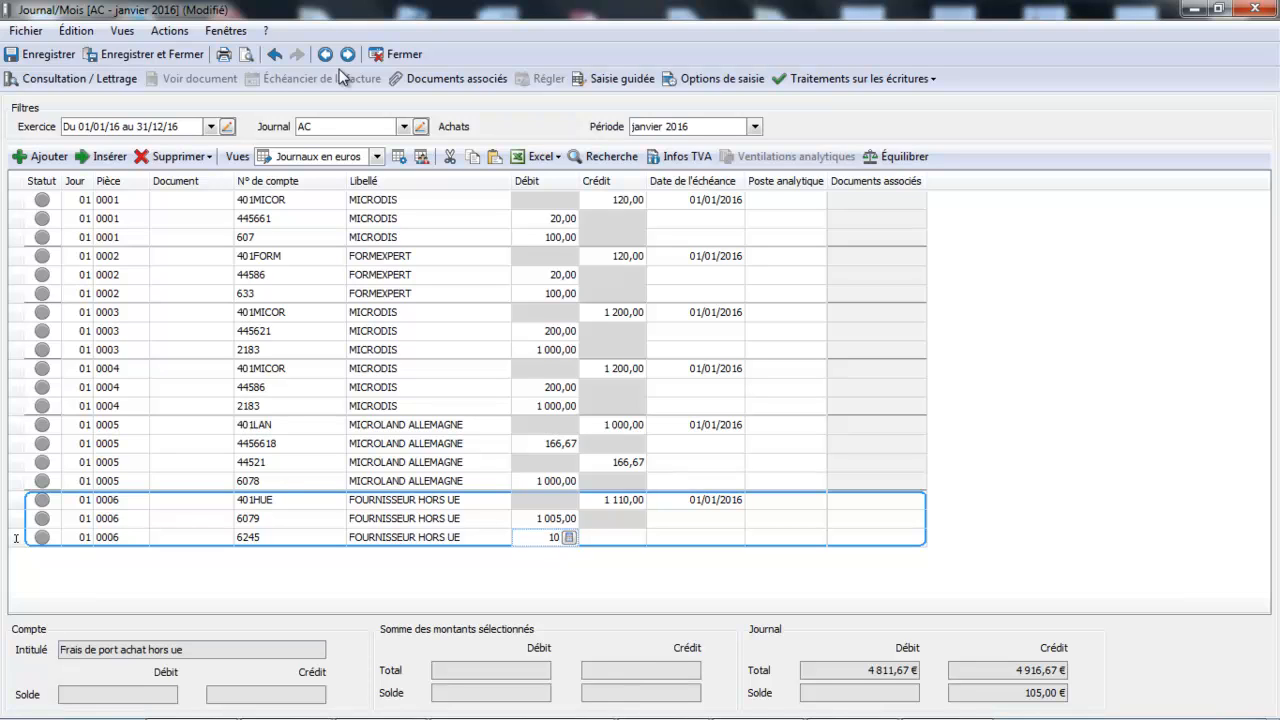
key("BackSpace")
type("05")
key("Return")
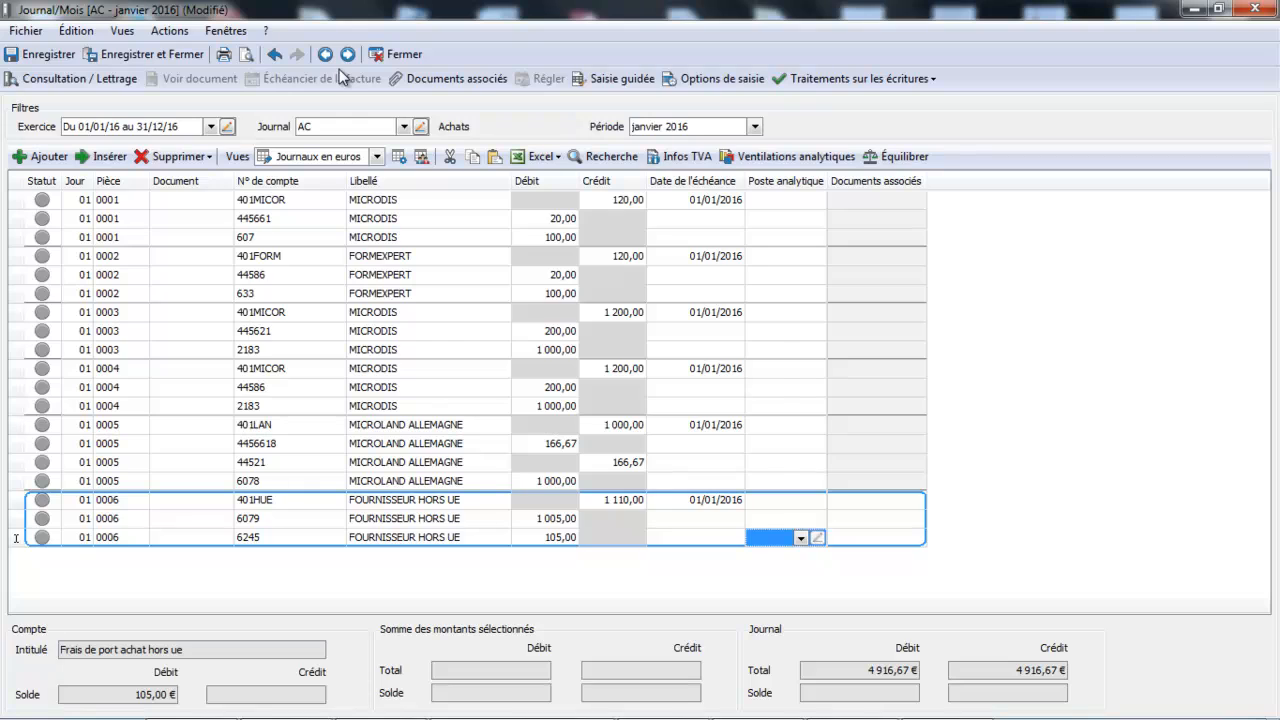
key("Return")
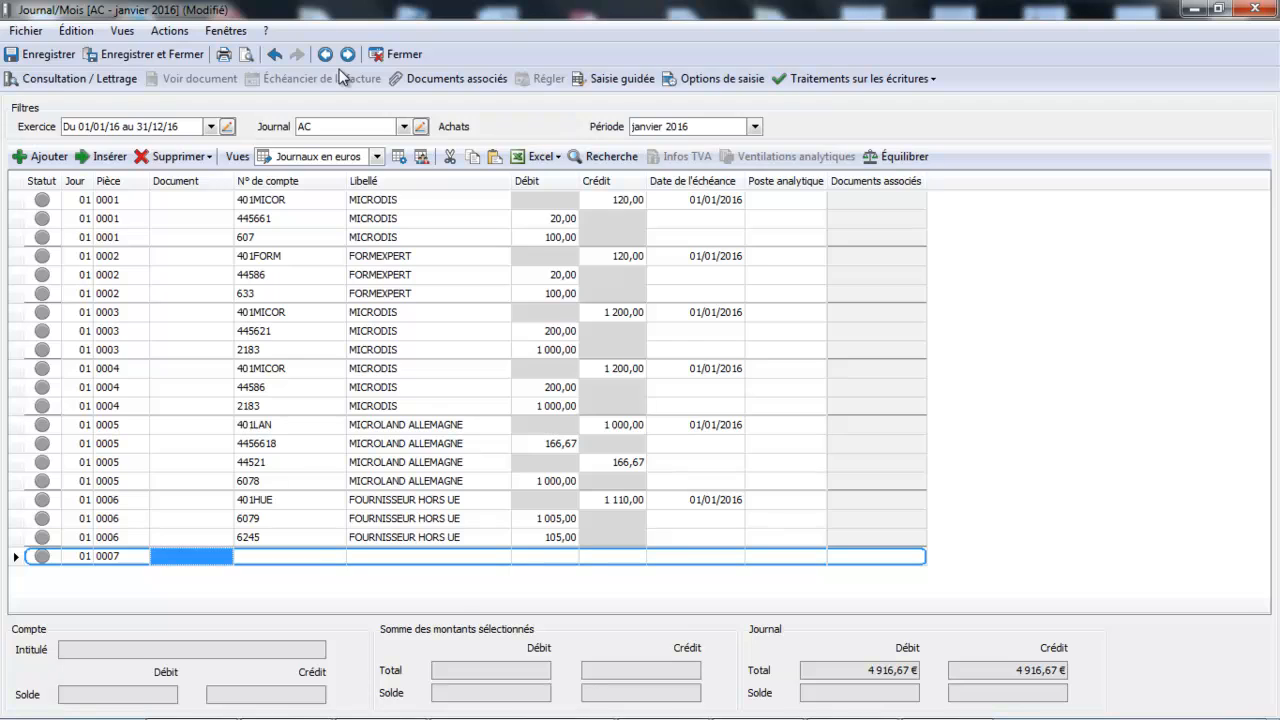
Assign the import VAT account 4456619 to the first line of entry 0007 and check the account's tax settings
key("Tab")
type("44")
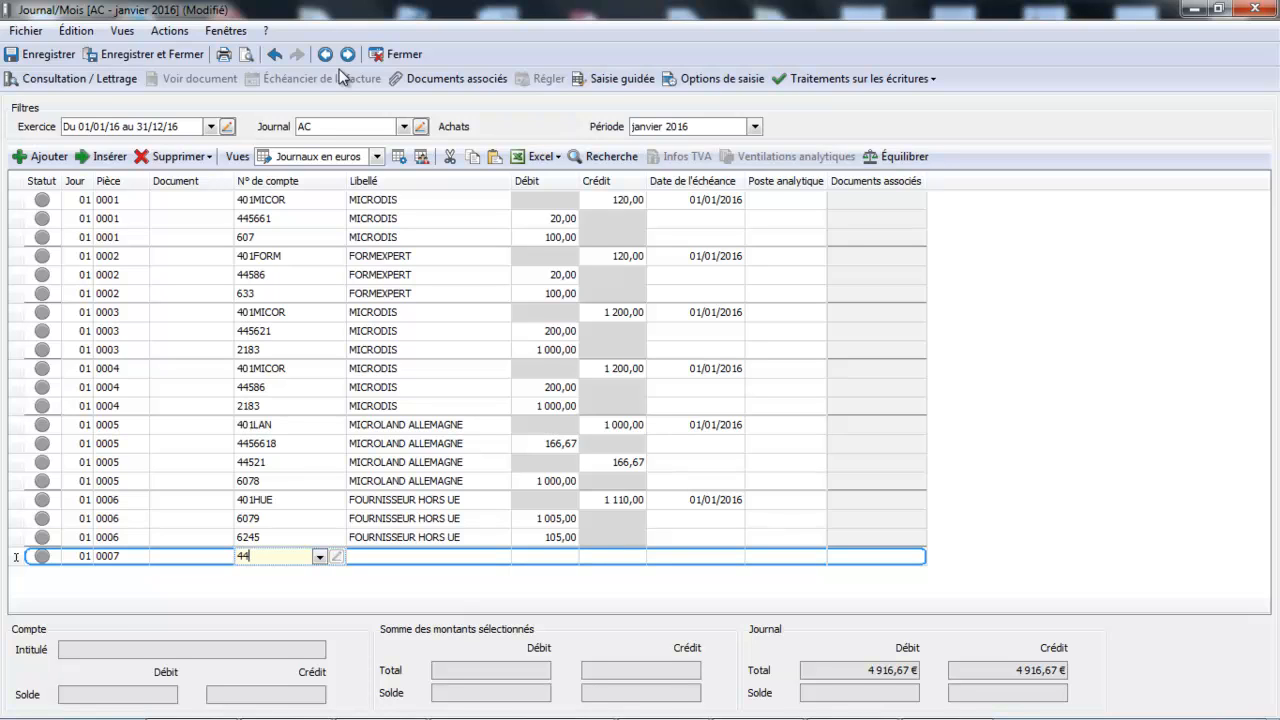
type("56")
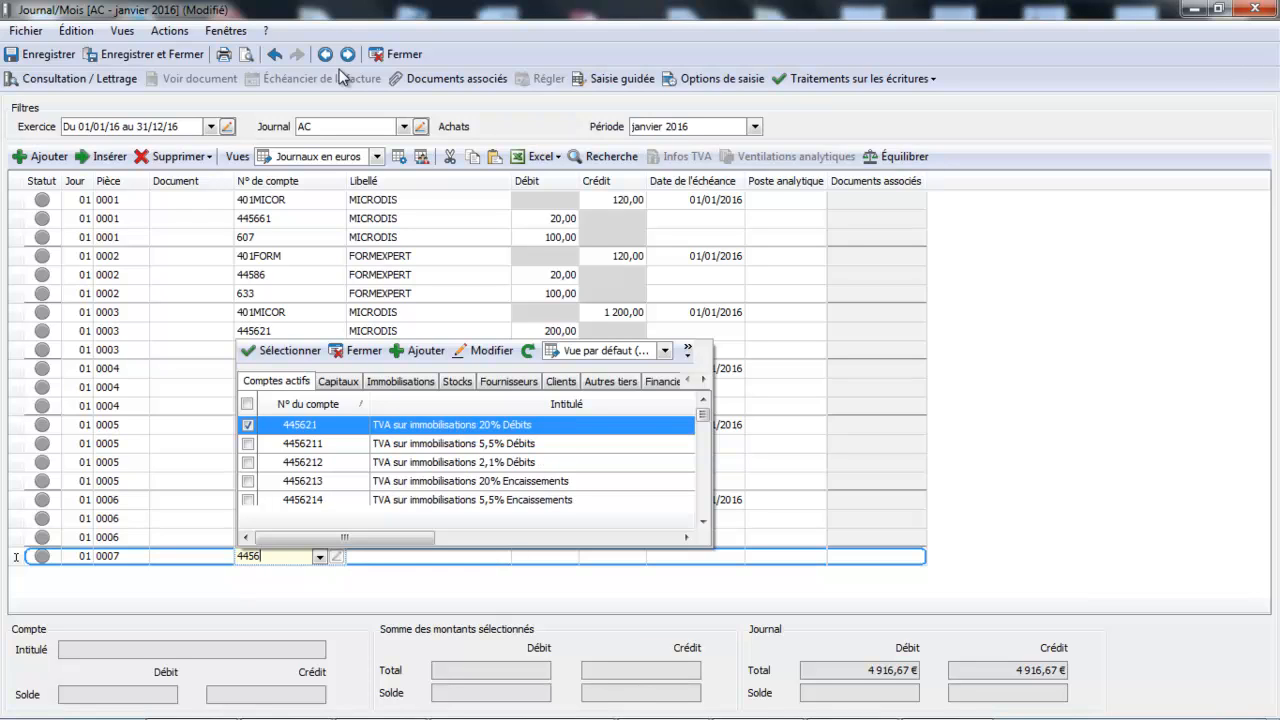
type("6")
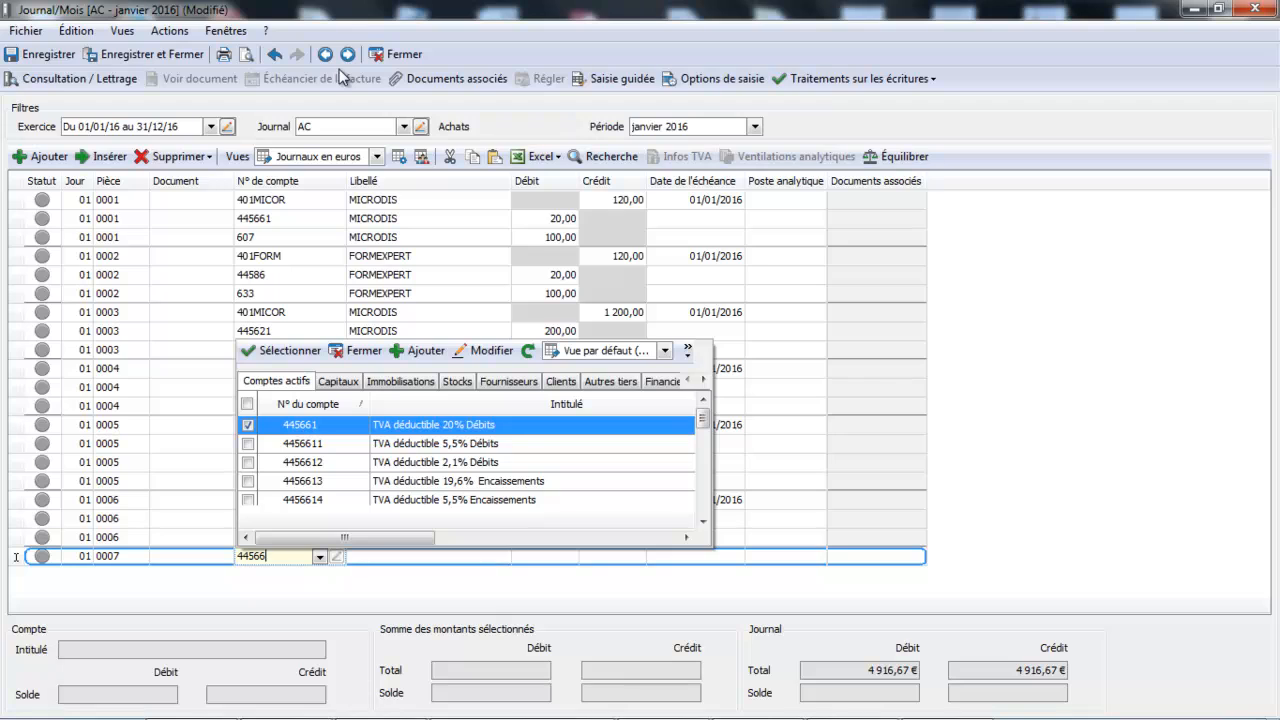
type("1")
left_click(703, 521)
left_click(703, 521)
left_click(703, 521)
left_click(703, 521)
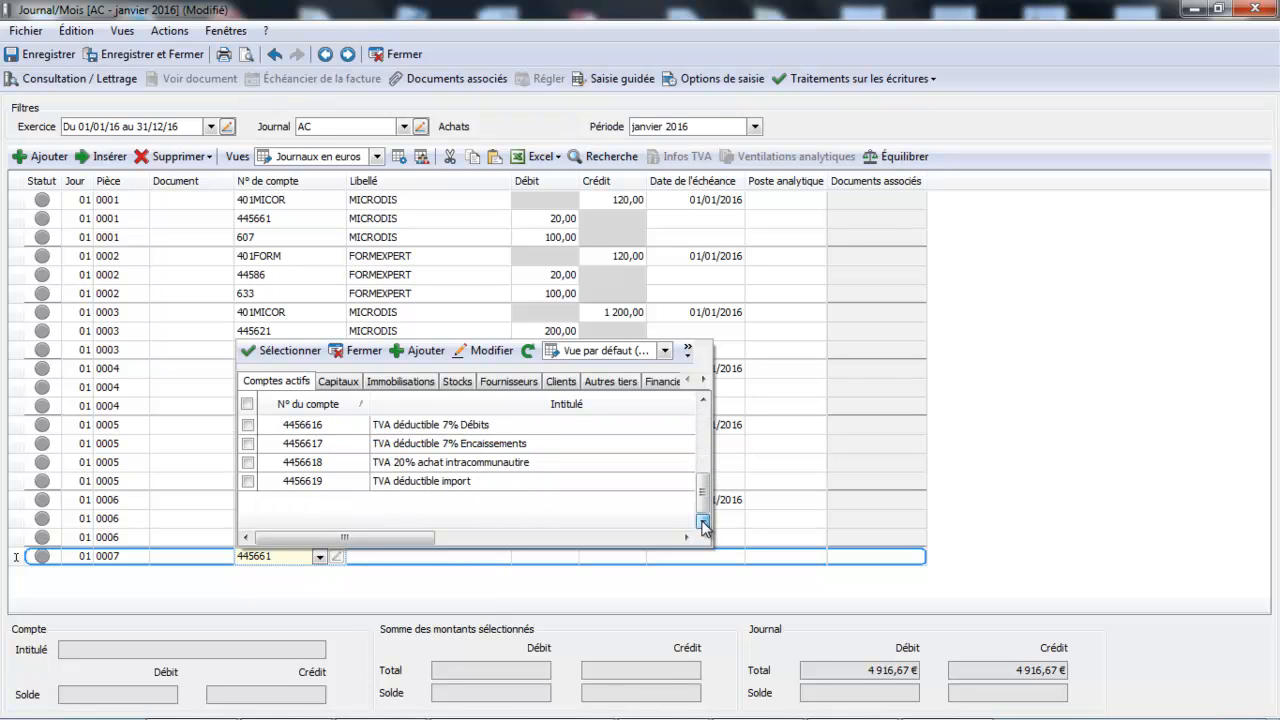
double_click(347, 481)
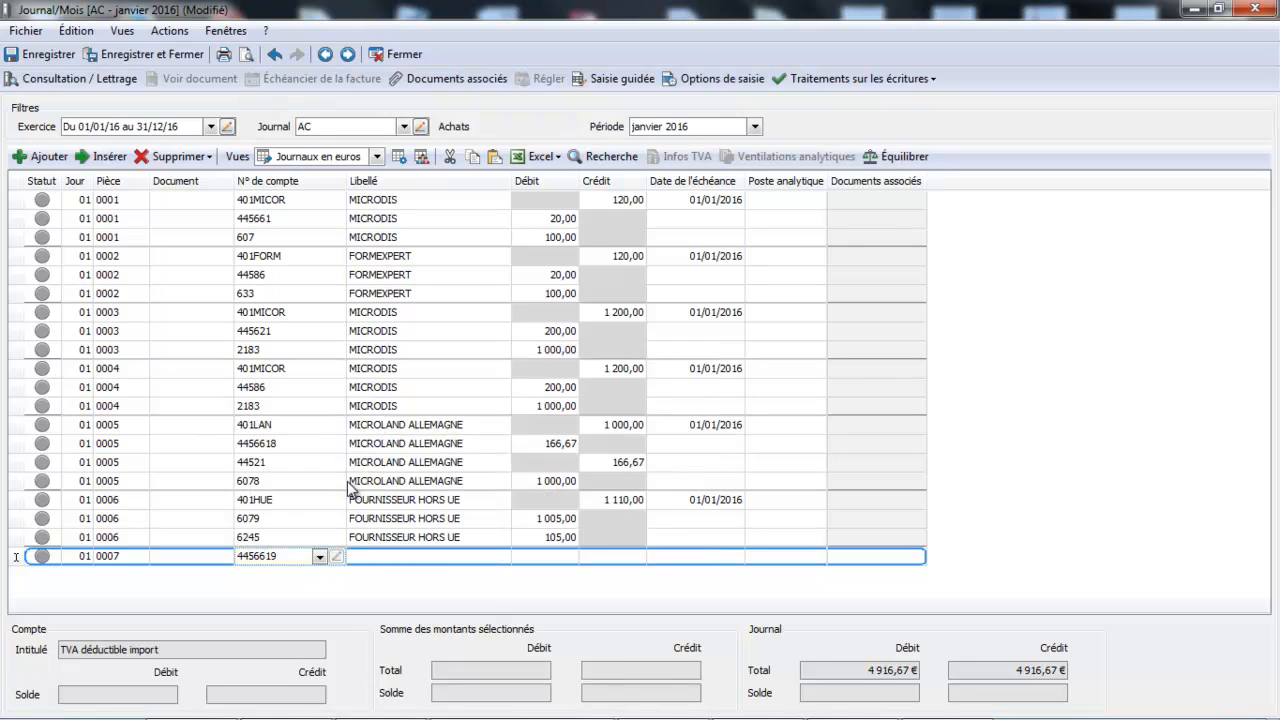
left_click(336, 557)
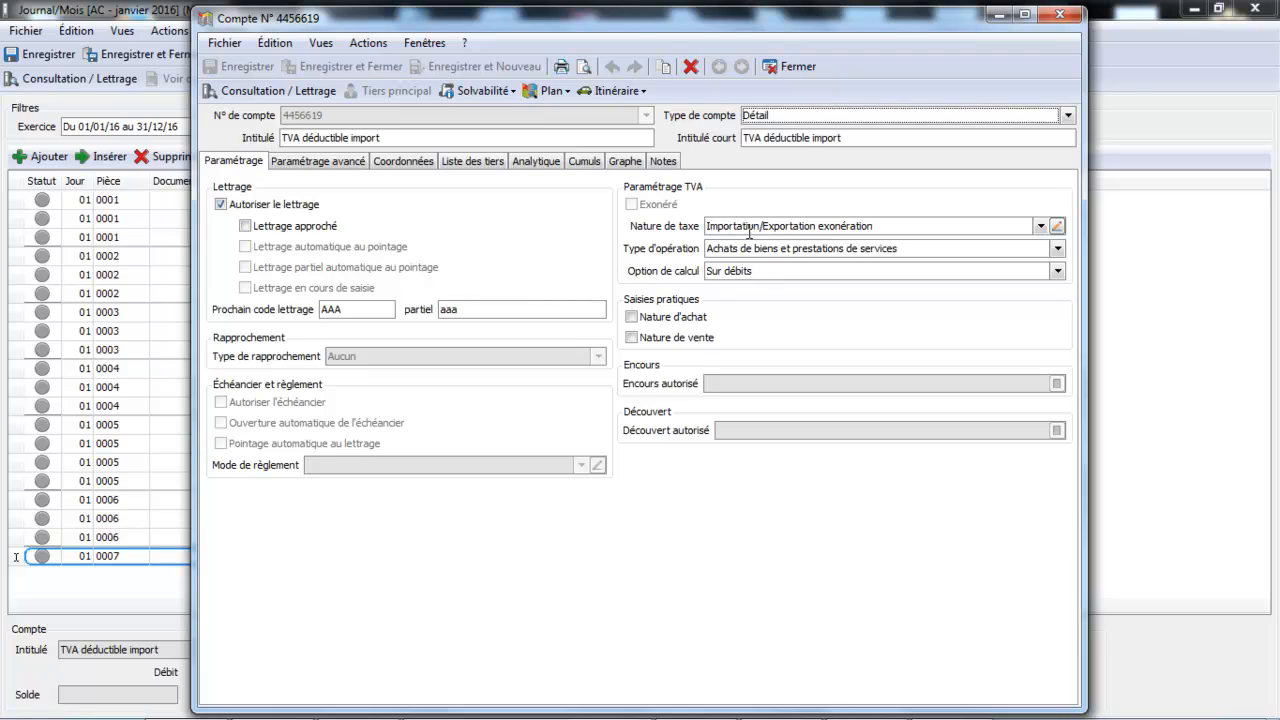
left_click(790, 67)
Debit 200,00 to the 4456619 line, keeping the proposed label, and add a second line to entry 0007
key("Tab")
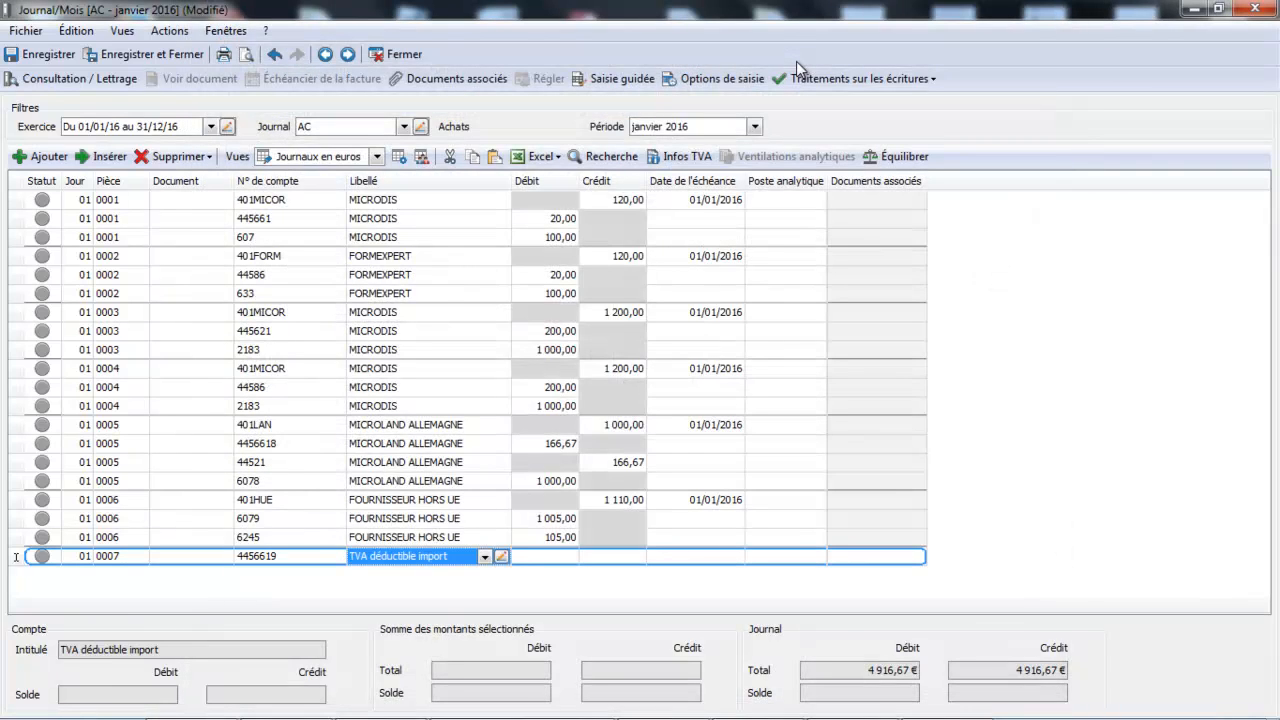
key("Tab")
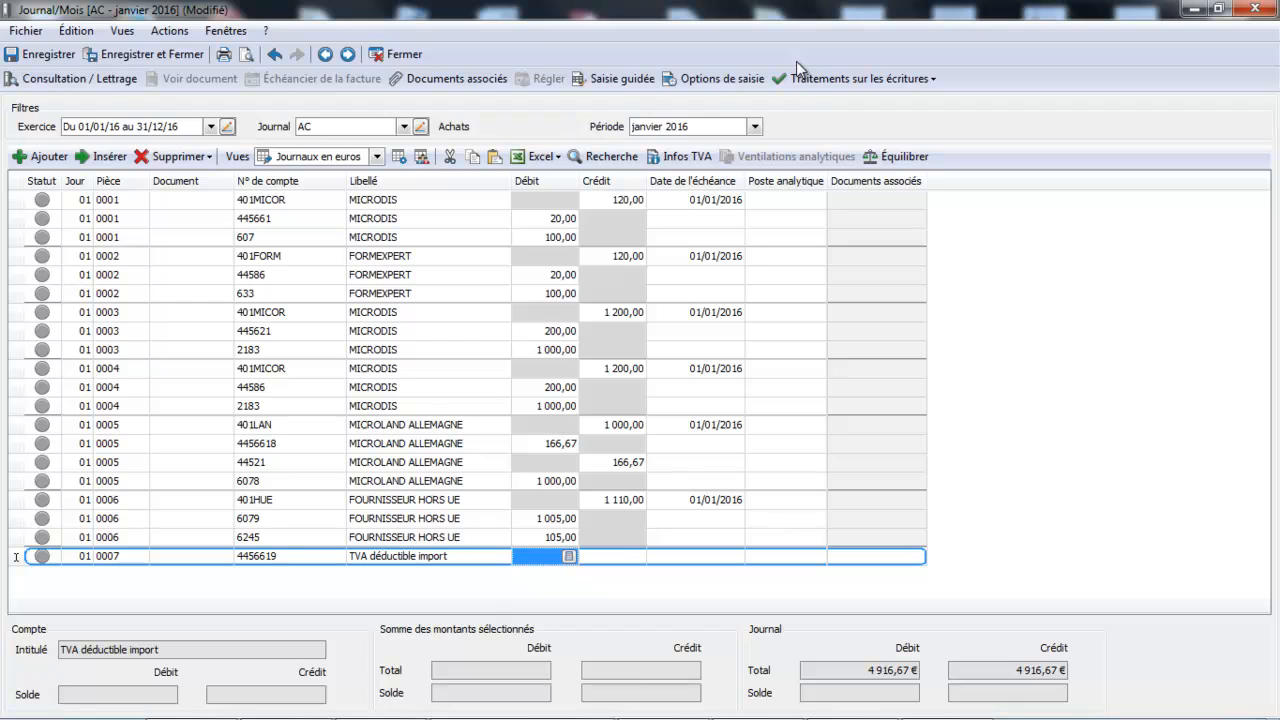
type("200")
key("Return")
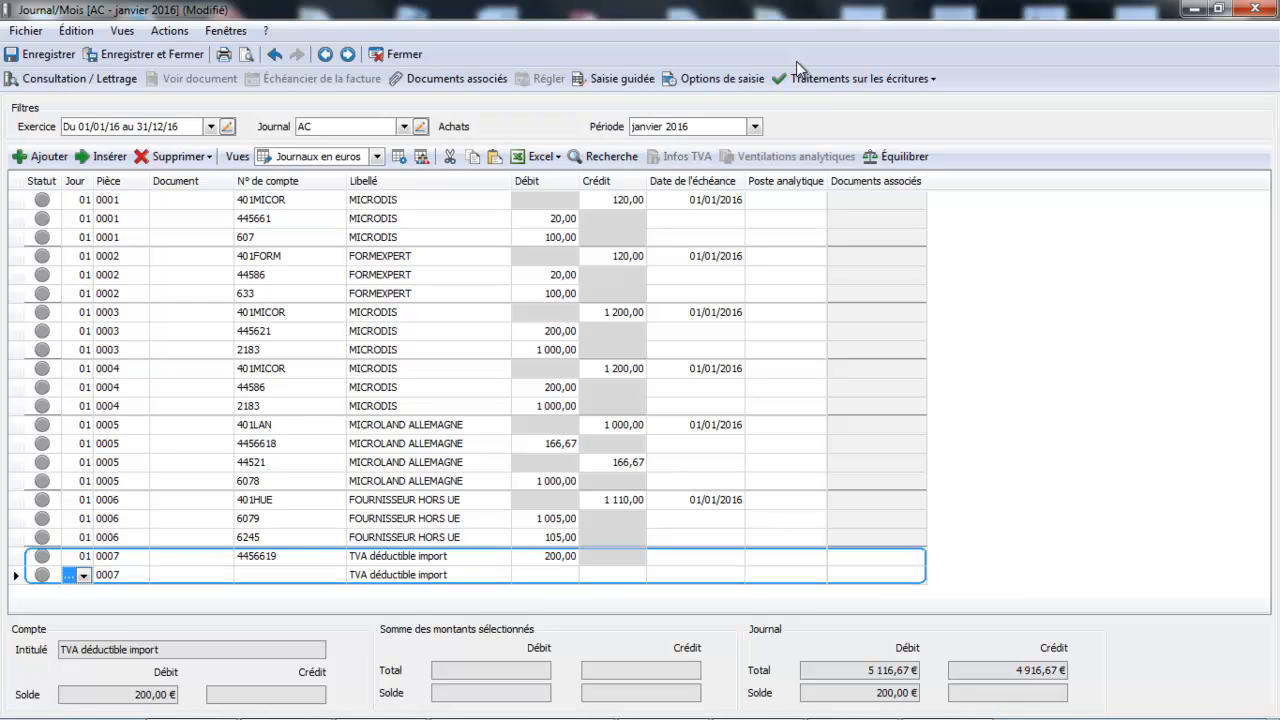
Assign the non-EU supplier account 401HUE to the second line of entry 0007
key("Tab")
key("Tab")
key("Tab")
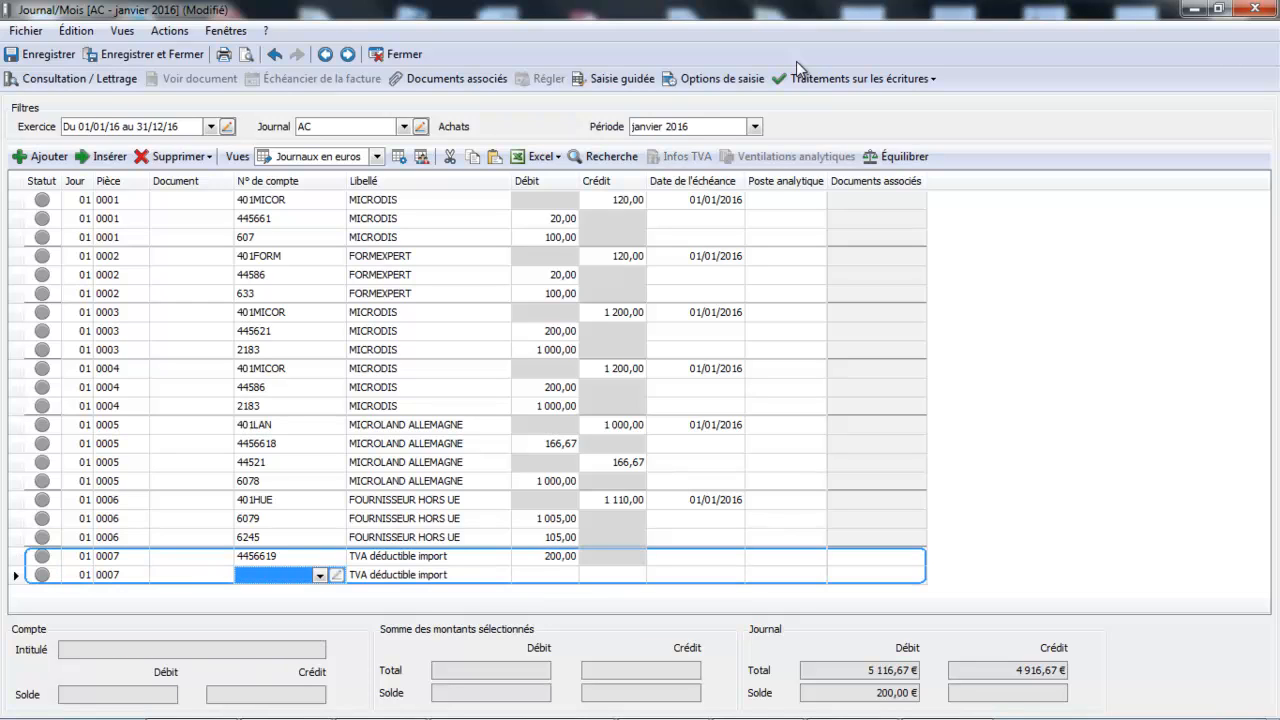
type("401")
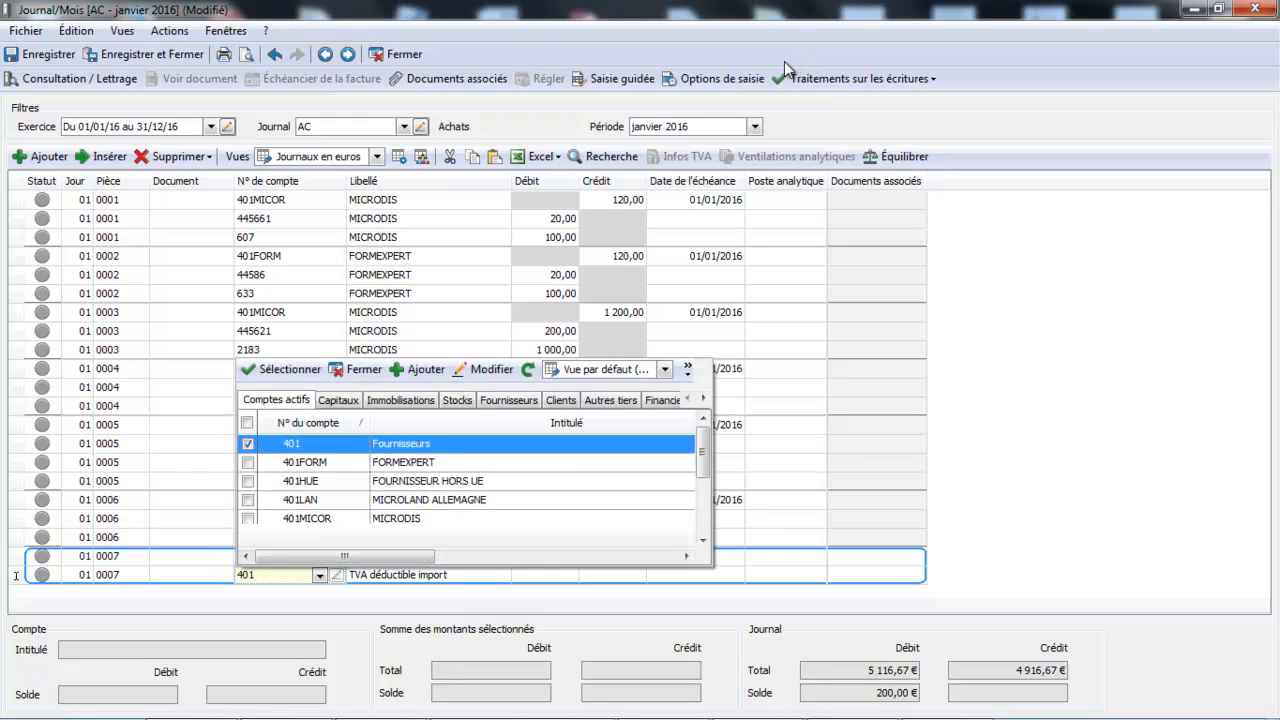
type("HUE")
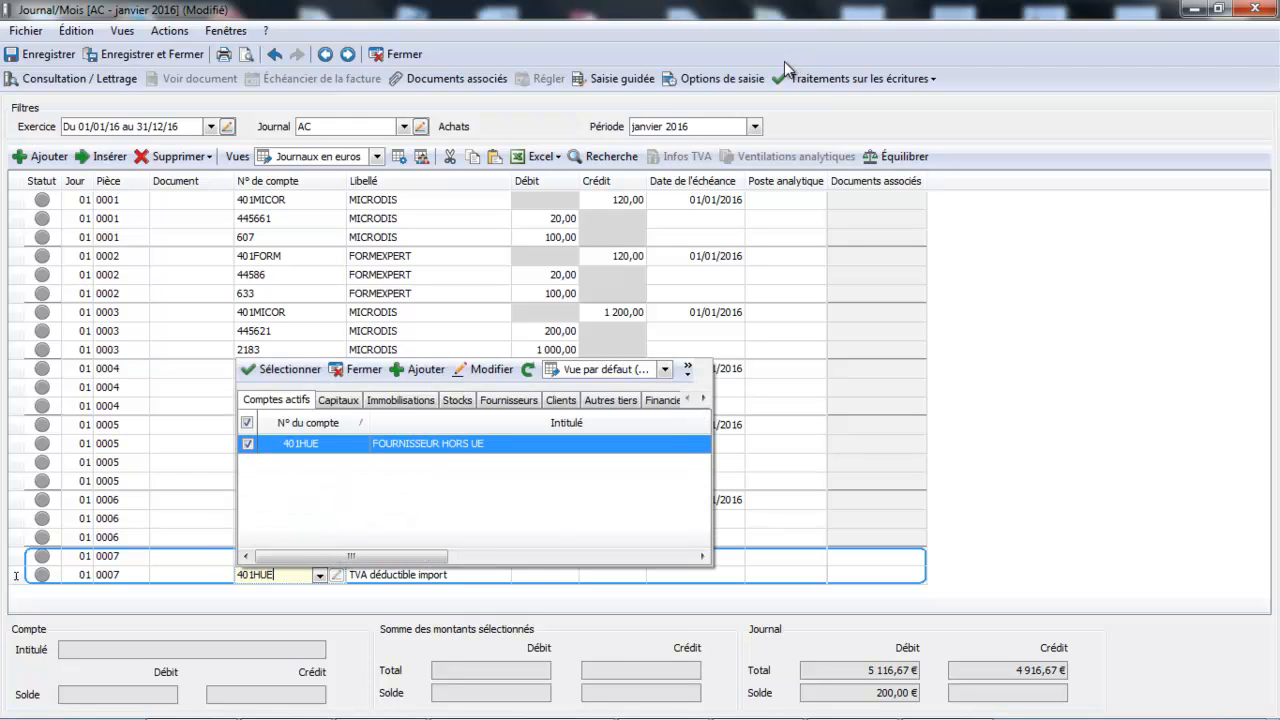
double_click(396, 446)
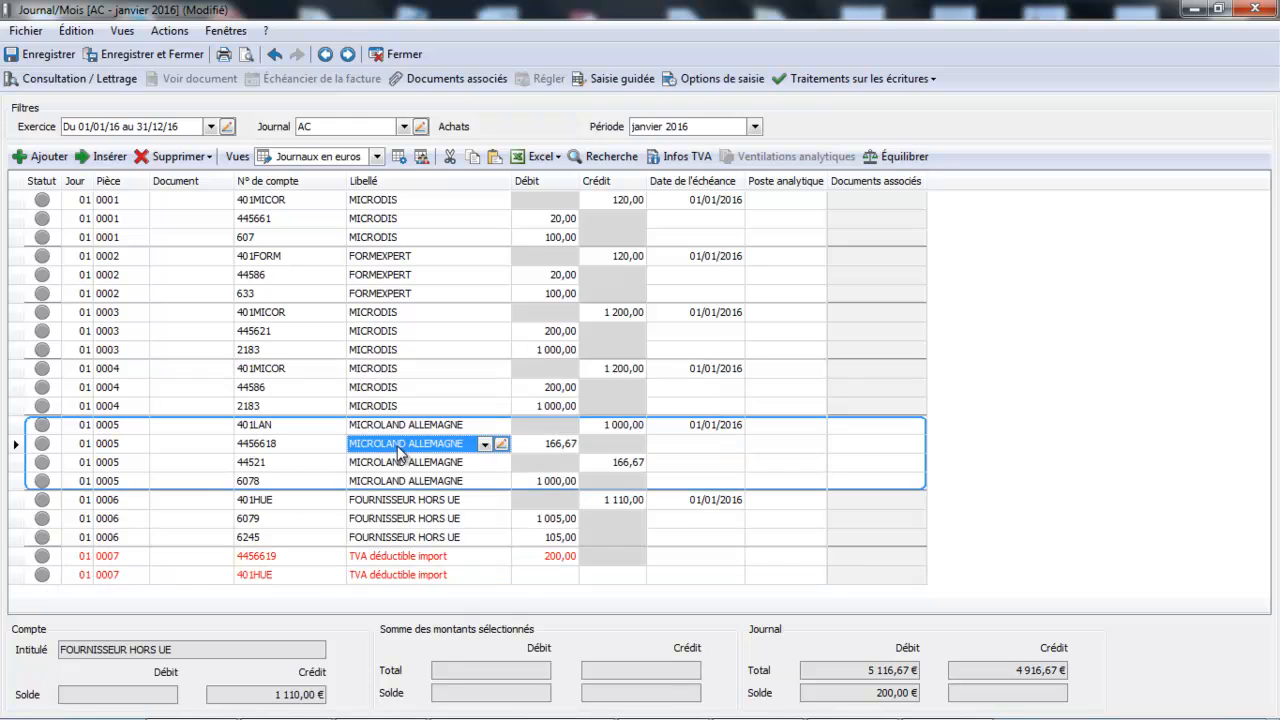
Credit 200,00 to the 401HUE line of entry 0007
left_click(598, 575)
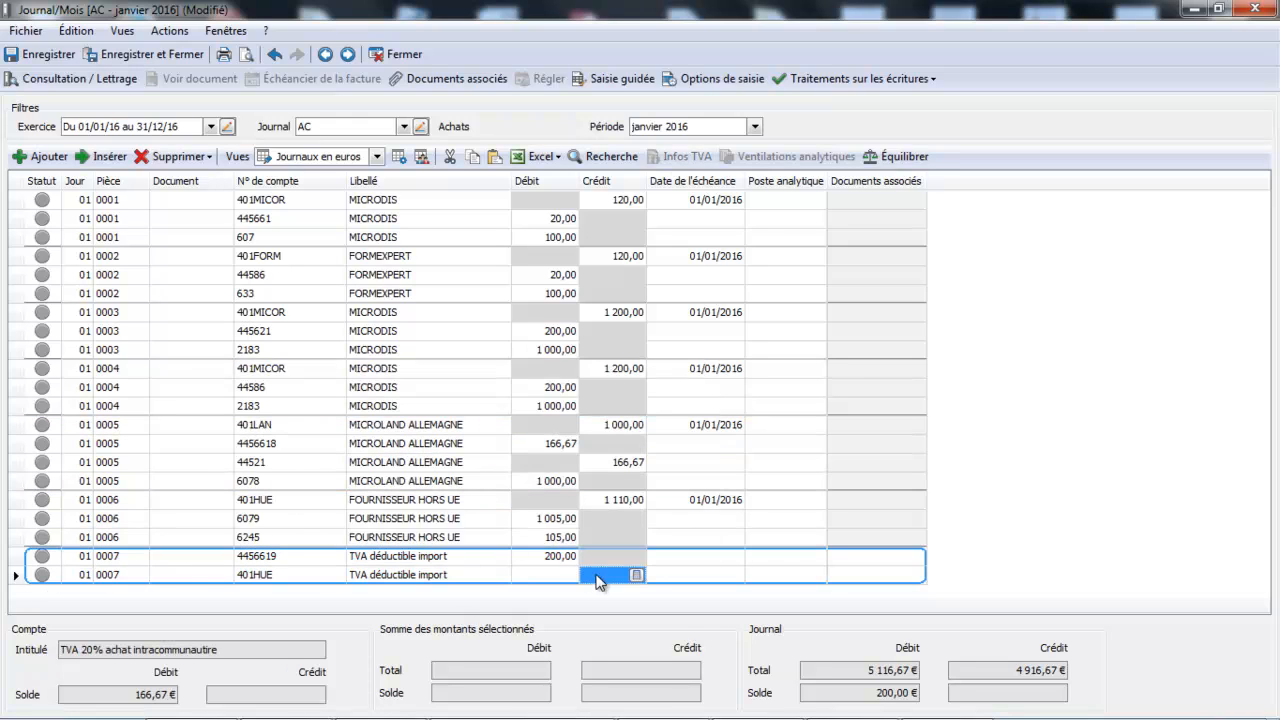
type("200")
key("Tab")
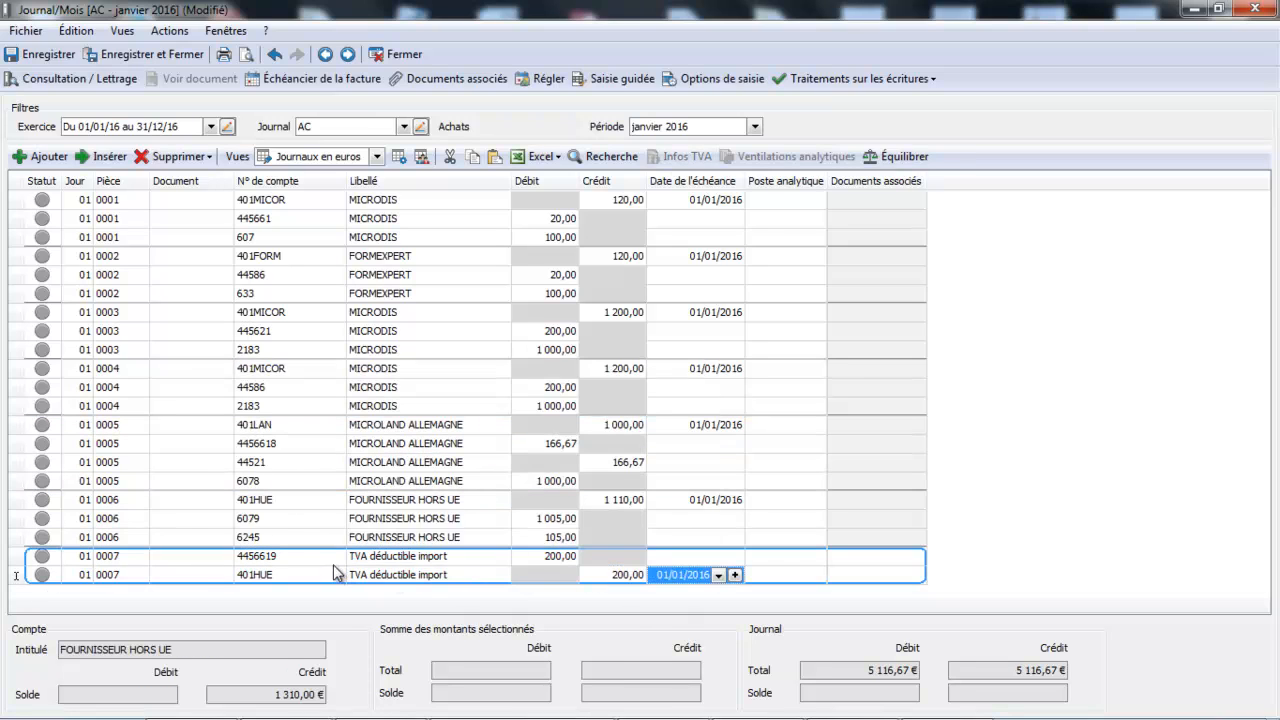